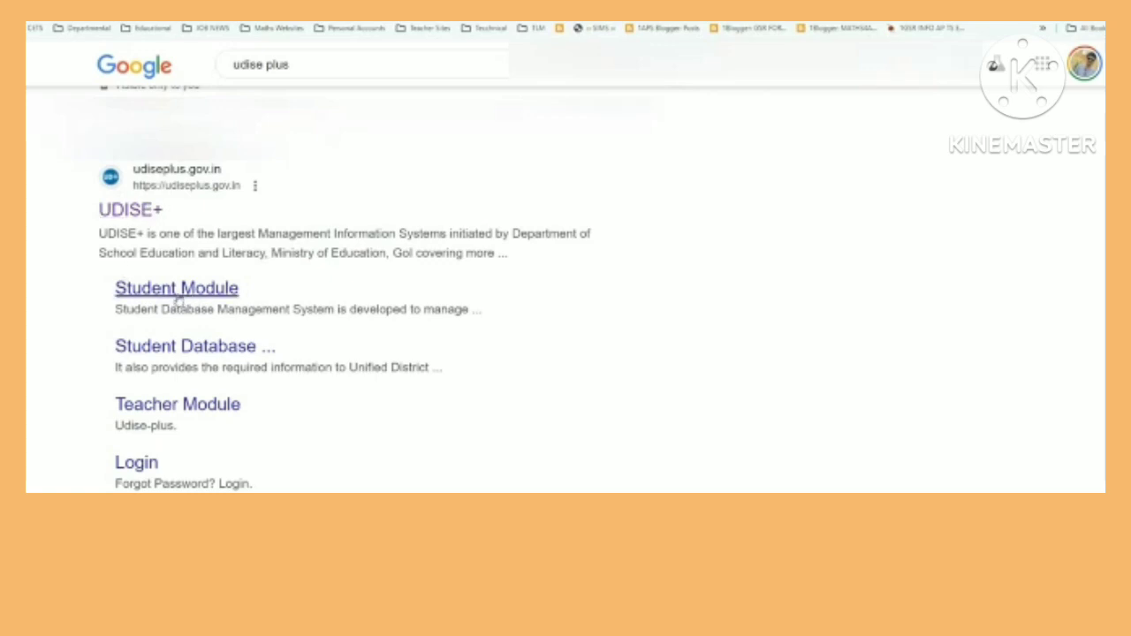
# Open the UDISE+ website's login page for all modules and enter the Students Module for Andhra Pradesh.
pyautogui.click(146, 211)
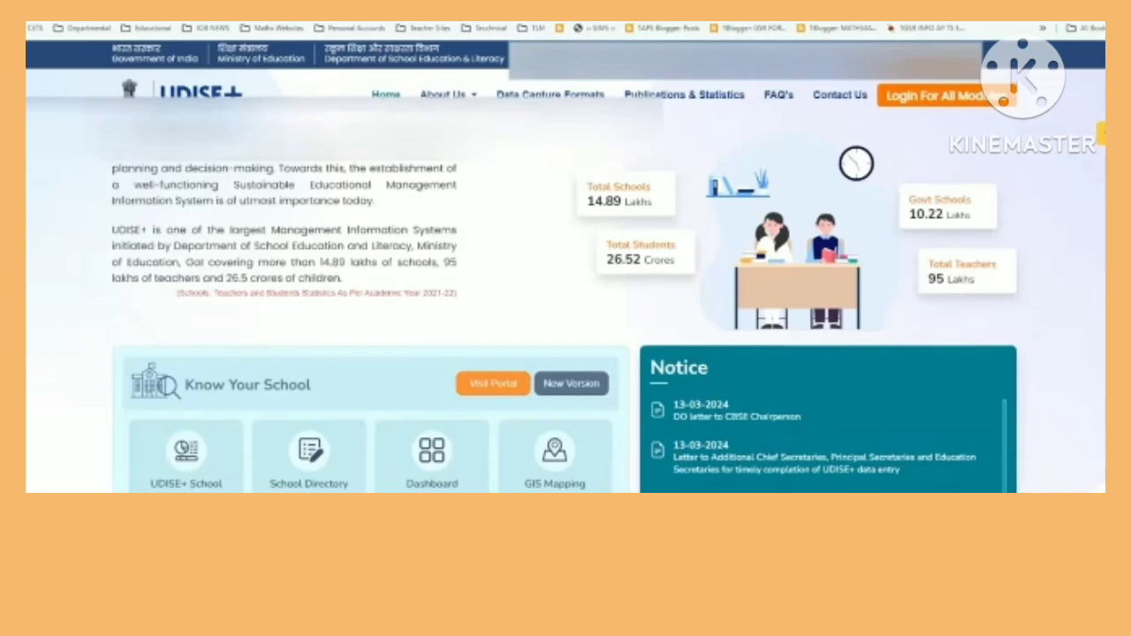
pyautogui.click(952, 98)
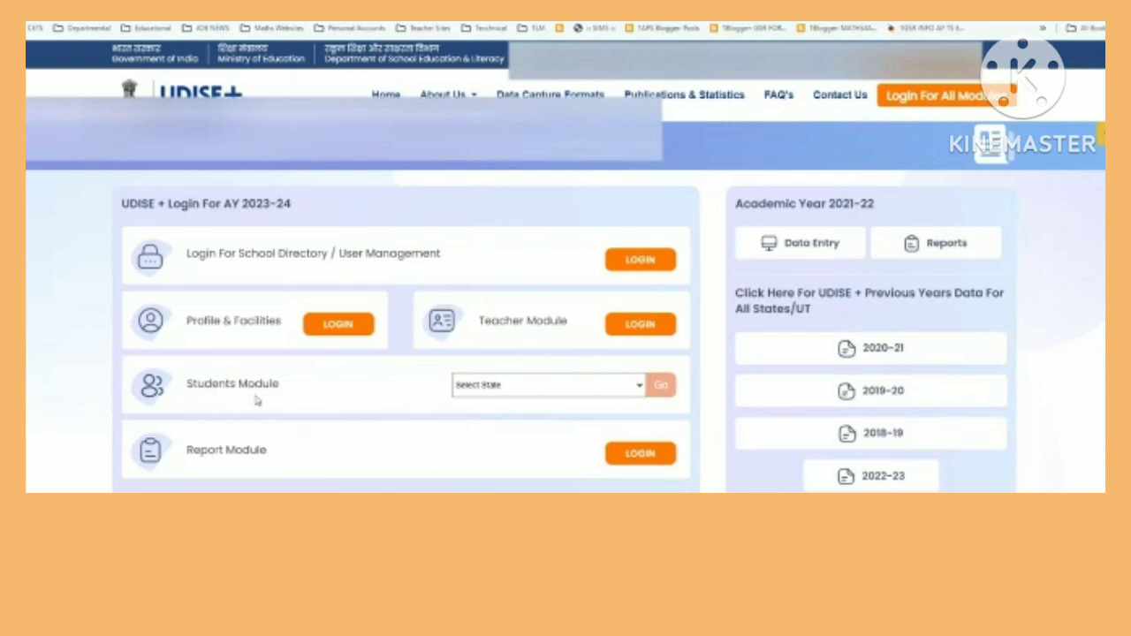
pyautogui.click(495, 387)
pyautogui.click(494, 196)
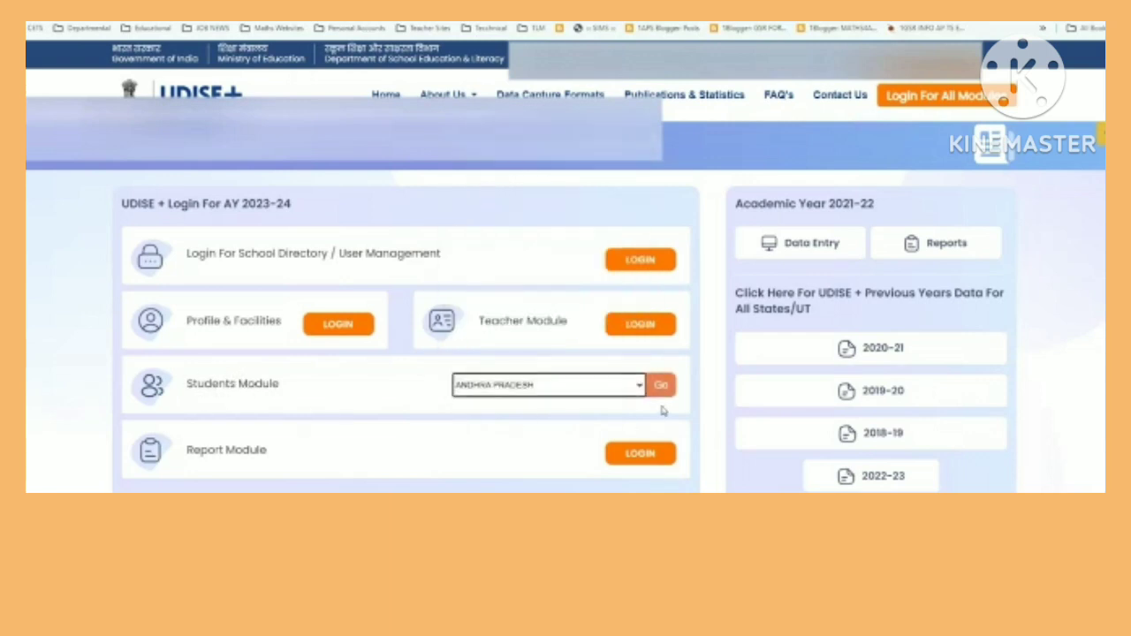
pyautogui.click(661, 388)
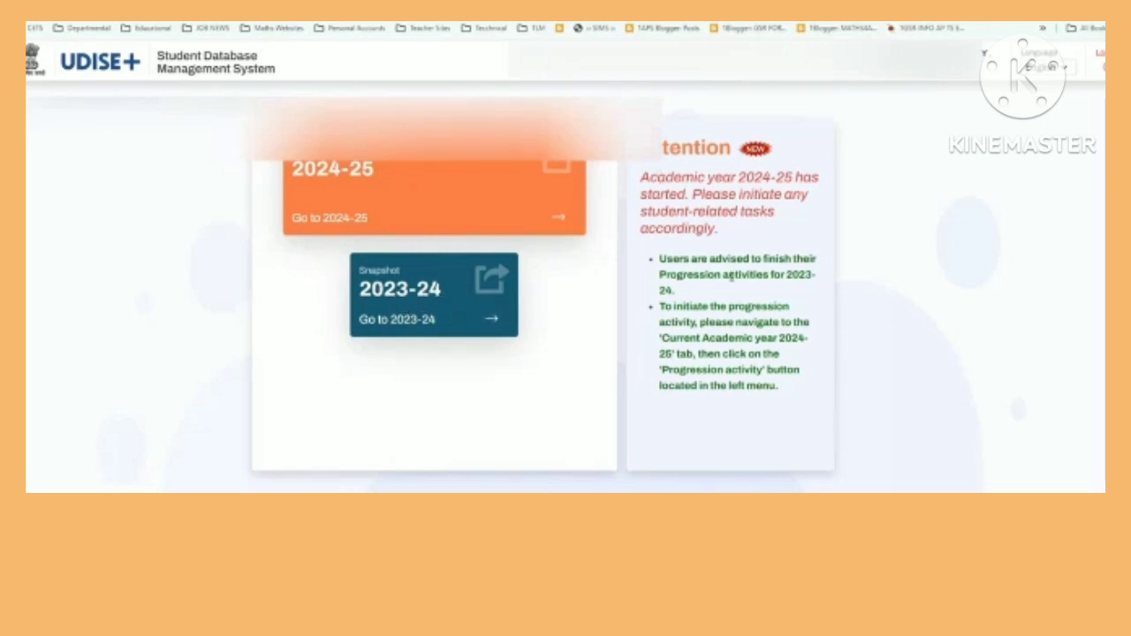
# Go to the 2024-25 academic year and dismiss the School Information notice.
pyautogui.hotkey('ctrl', '+')
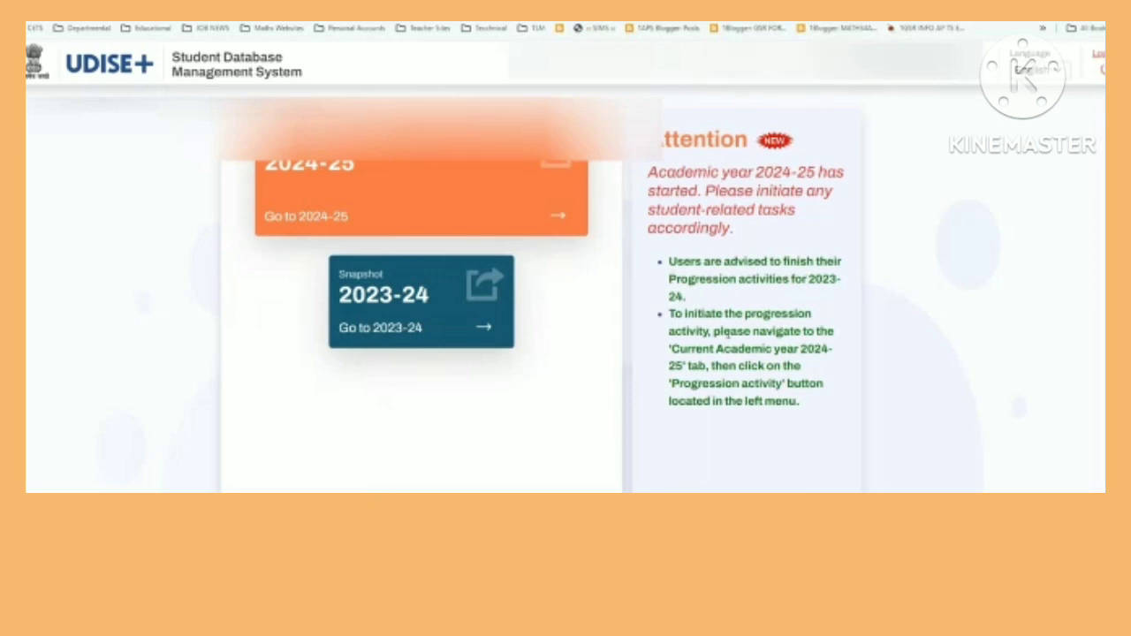
pyautogui.moveTo(670, 348); pyautogui.dragTo(806, 348)
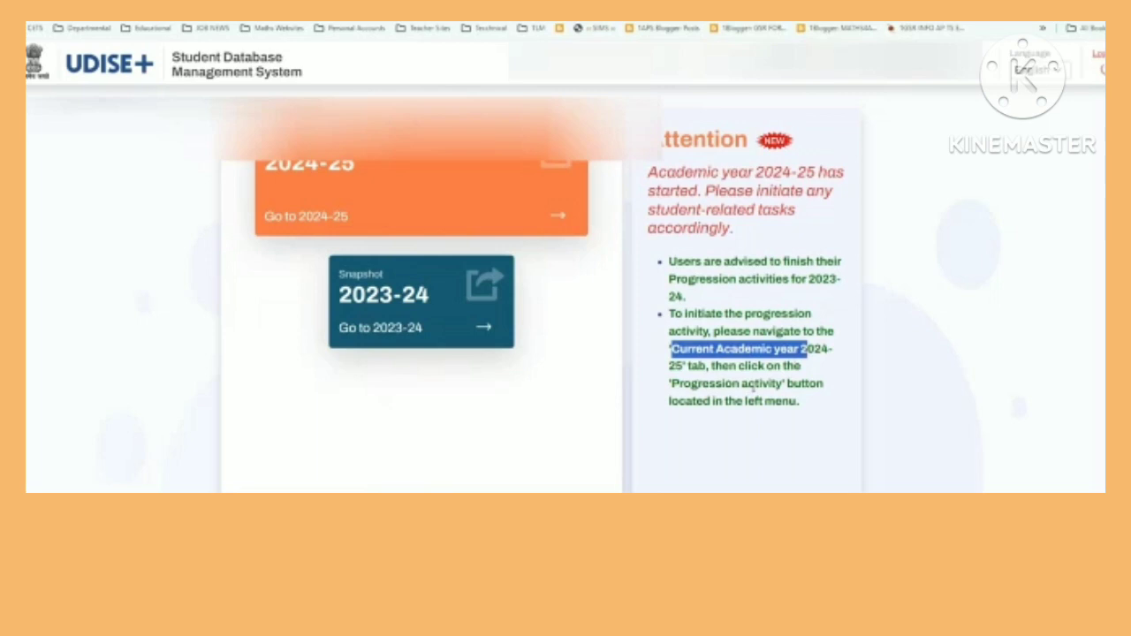
pyautogui.click(326, 178)
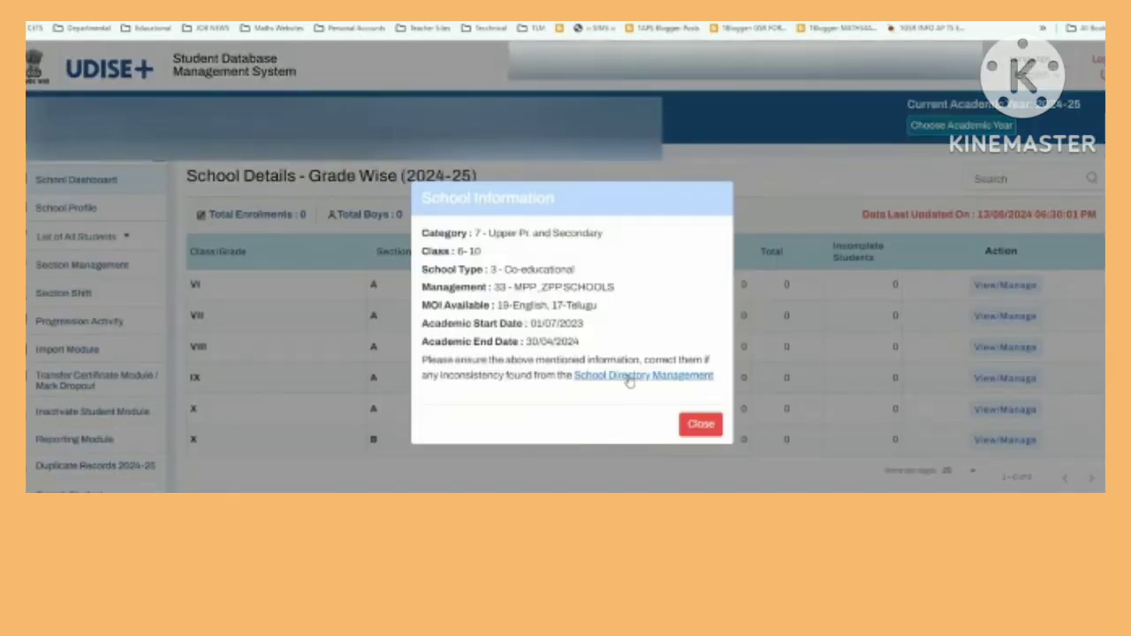
pyautogui.click(701, 424)
# Open the Progression Activity summary and review the list of all students with progression activities for 2023-24.
pyautogui.moveTo(188, 174); pyautogui.dragTo(505, 182)
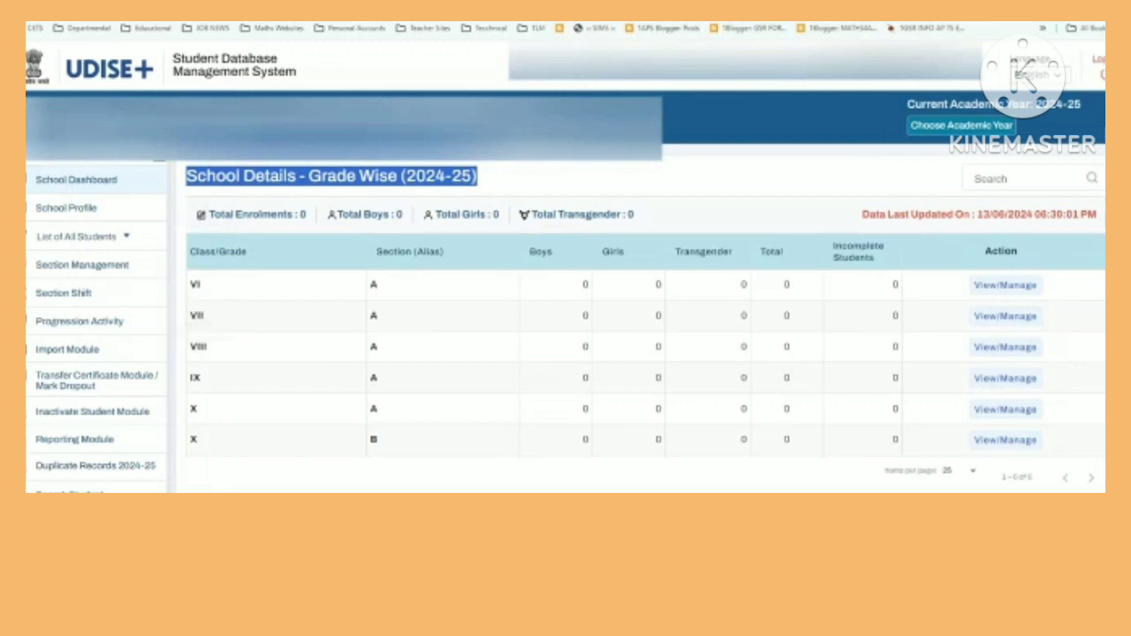
pyautogui.click(1010, 23)
pyautogui.moveTo(132, 316)
pyautogui.mouseDown()
pyautogui.moveTo(33, 323)
pyautogui.moveTo(80, 349)
pyautogui.moveTo(128, 303)
pyautogui.mouseUp()
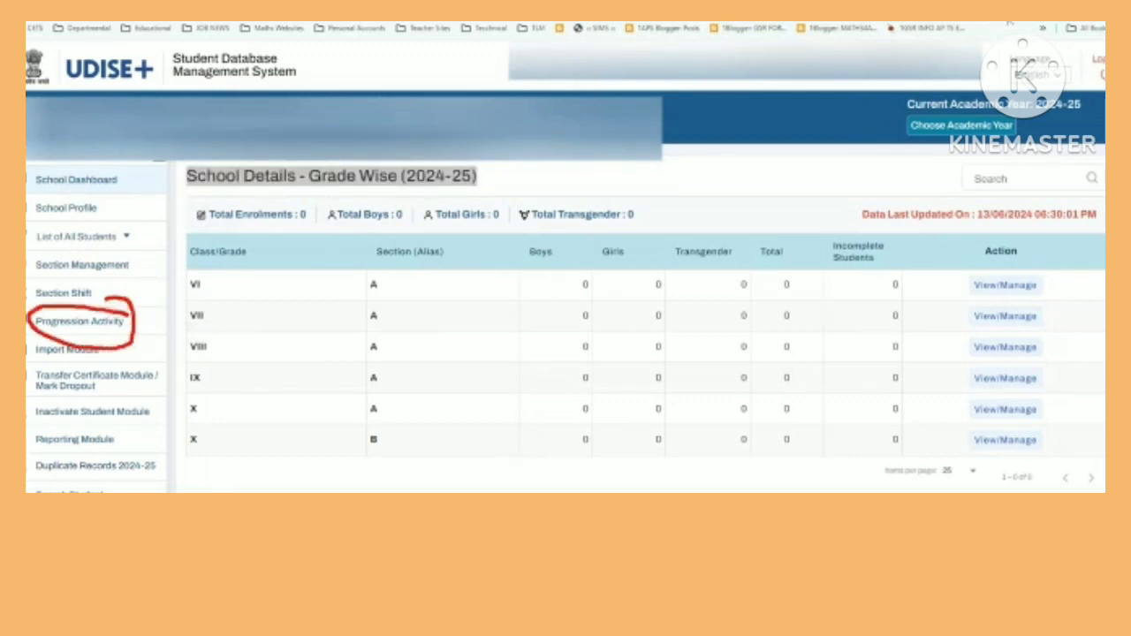
pyautogui.click(97, 325)
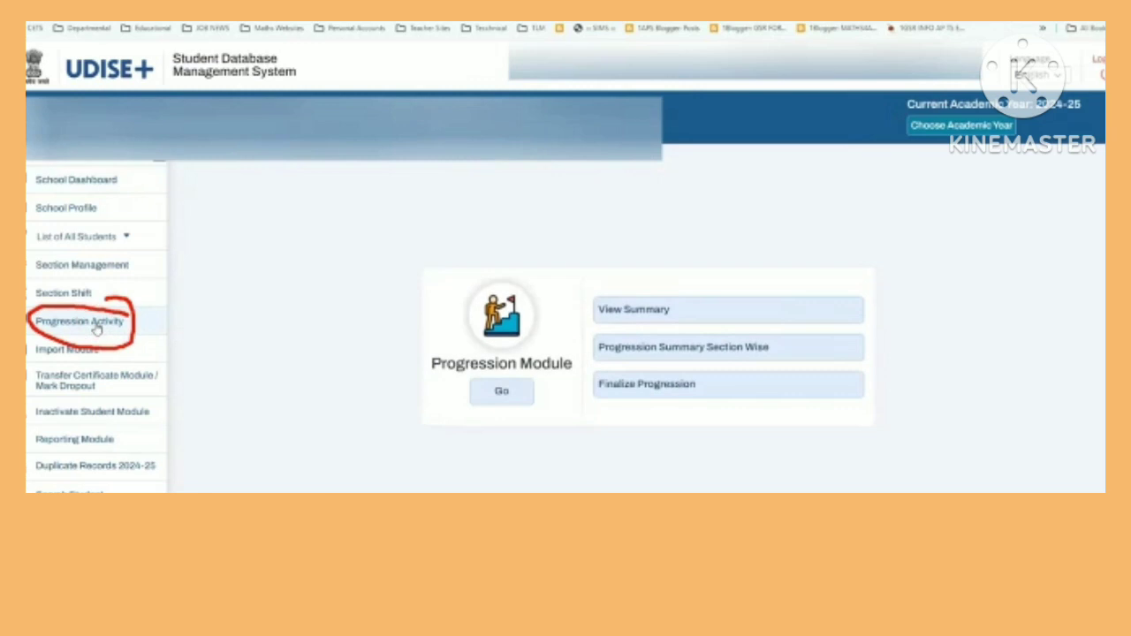
pyautogui.click(630, 311)
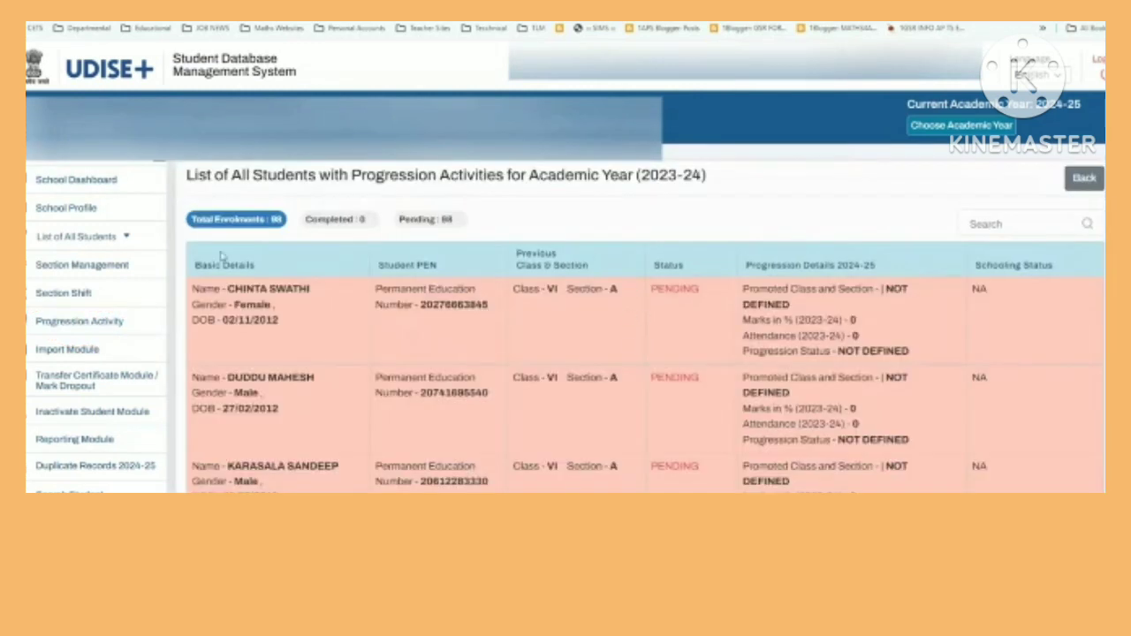
pyautogui.moveTo(196, 175); pyautogui.dragTo(704, 175)
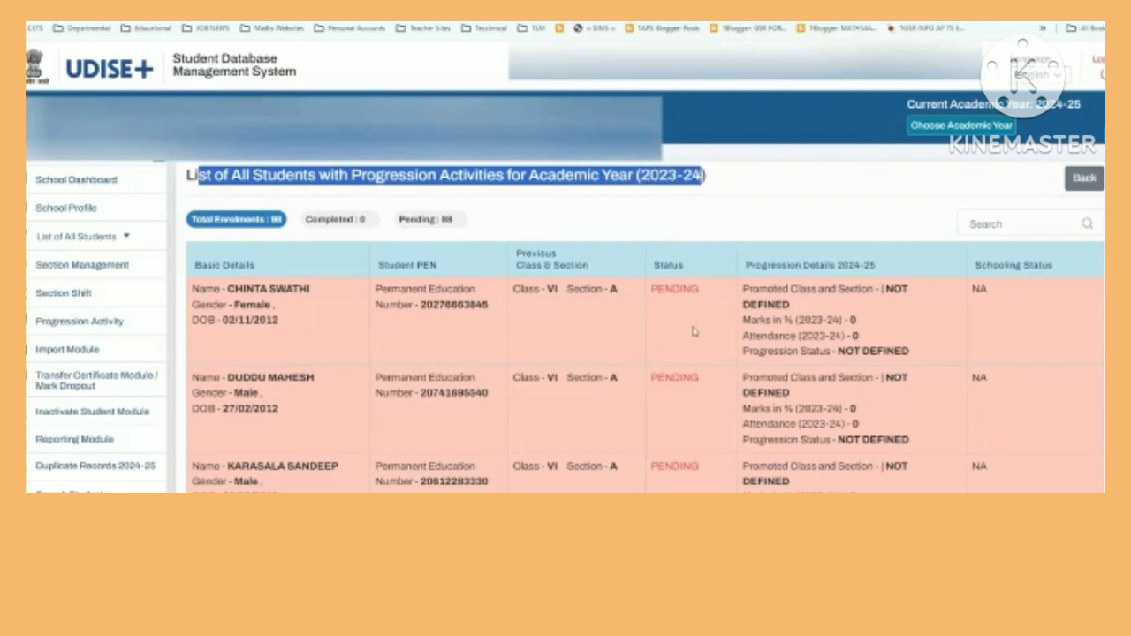
pyautogui.scroll(-15, 693, 314)
pyautogui.scroll(15, 690, 309)
# Open the section-wise progression summary for 2023-24 and go to the update page from the class X, section B row.
pyautogui.click(132, 322)
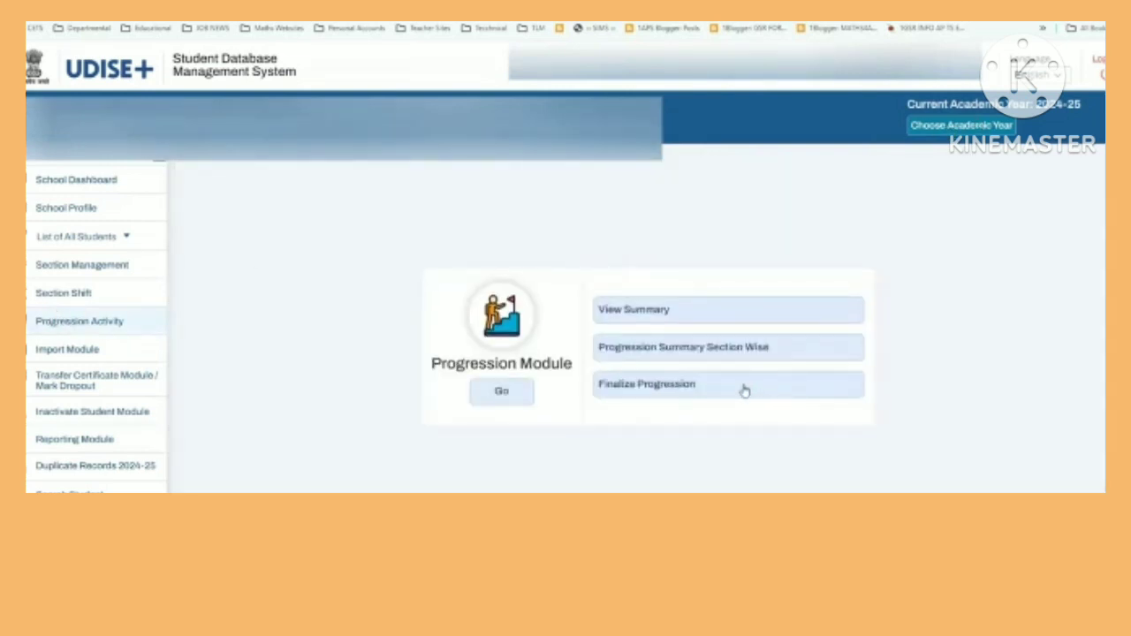
pyautogui.click(697, 356)
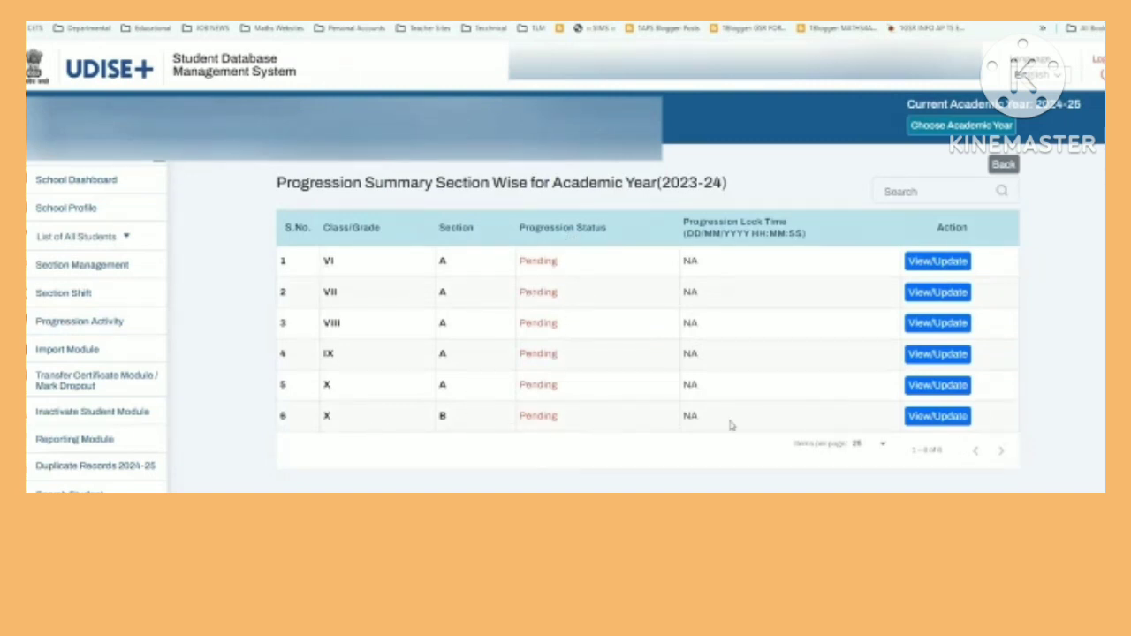
pyautogui.click(938, 417)
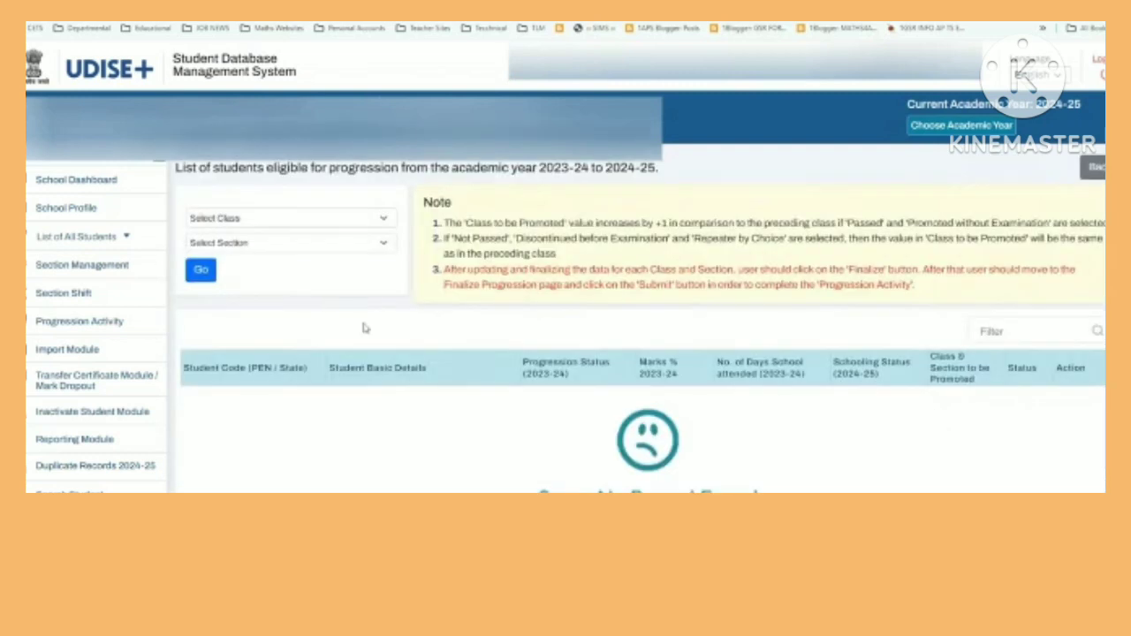
# Choose class X and section B and load their students eligible for progression.
pyautogui.click(373, 218)
pyautogui.click(322, 288)
pyautogui.click(323, 243)
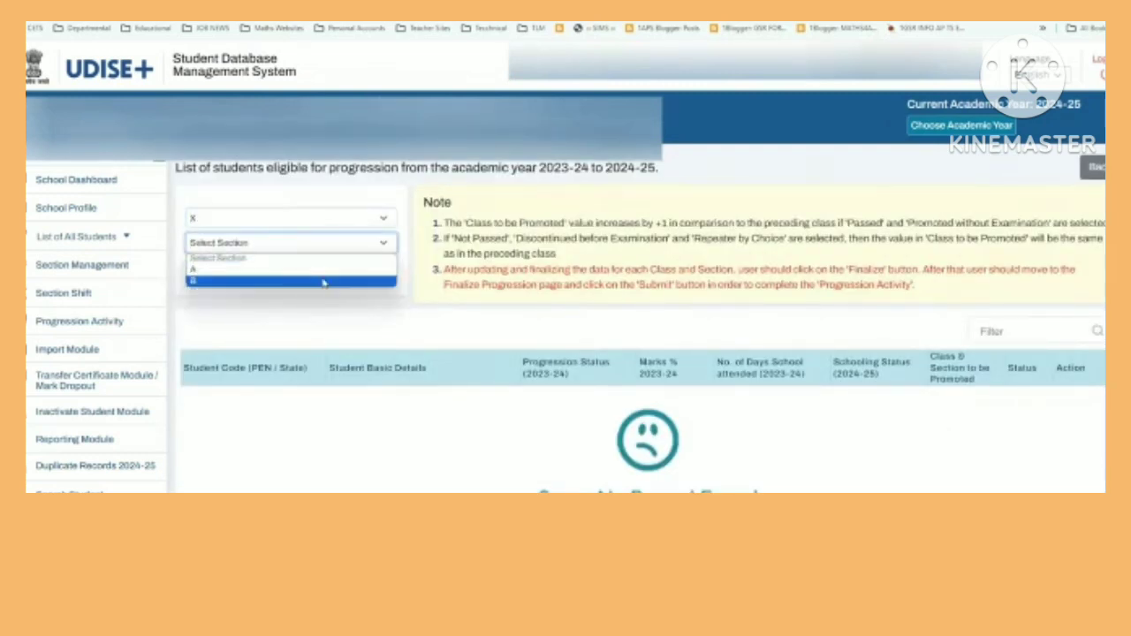
pyautogui.click(323, 280)
pyautogui.click(212, 270)
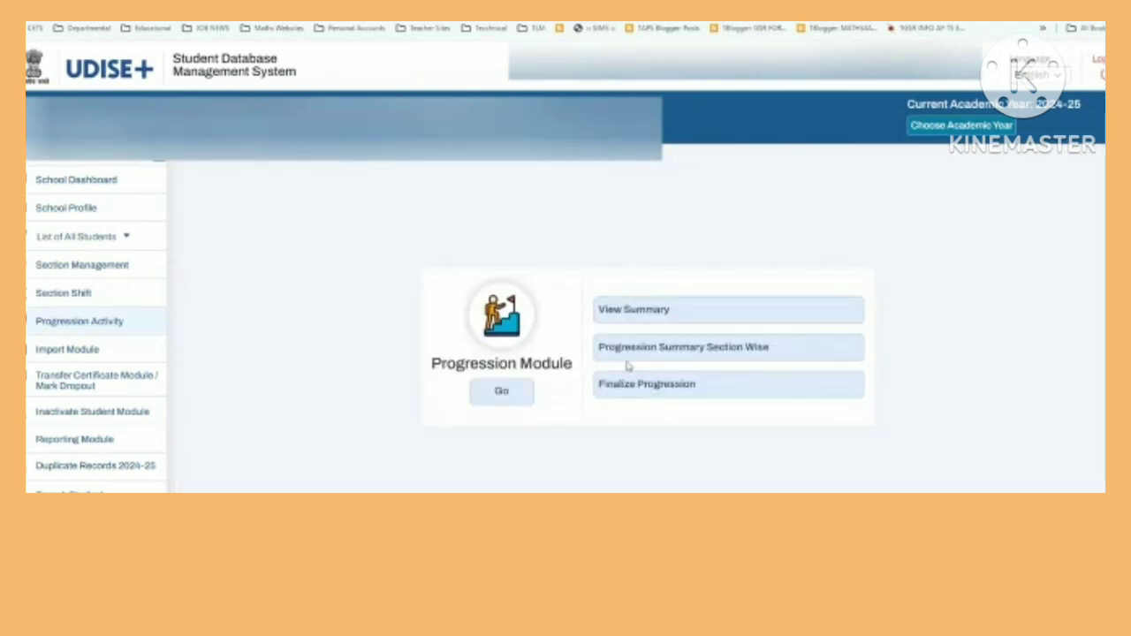
# Enter the Progression Module to reach the list of students eligible for progression from 2023-24 to 2024-25.
pyautogui.hotkey('ctrl', '+')
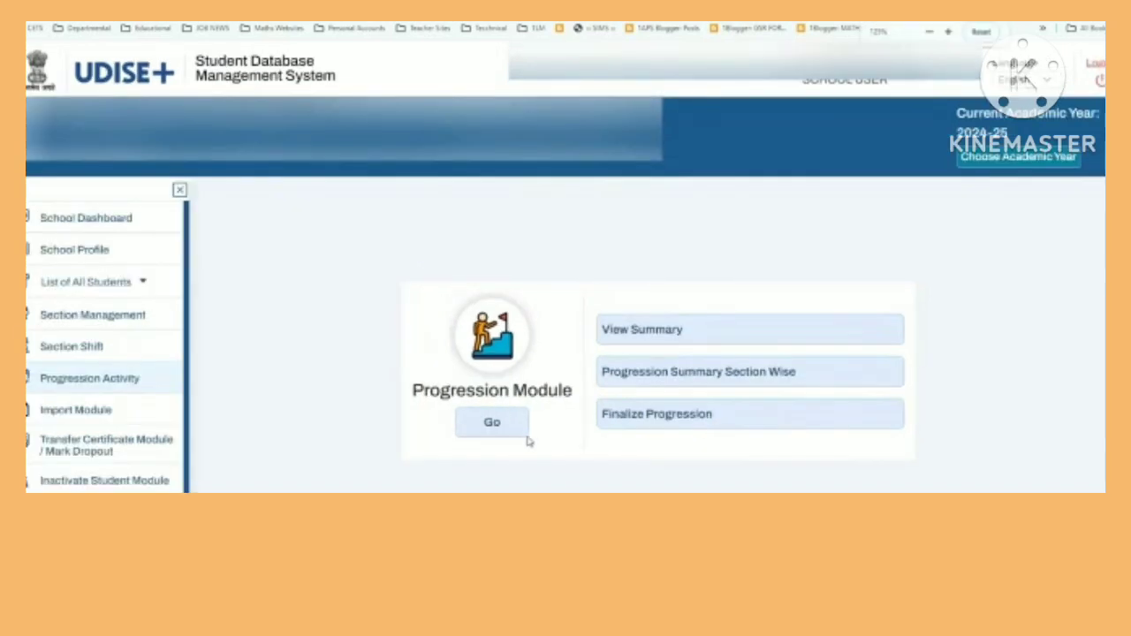
pyautogui.click(492, 424)
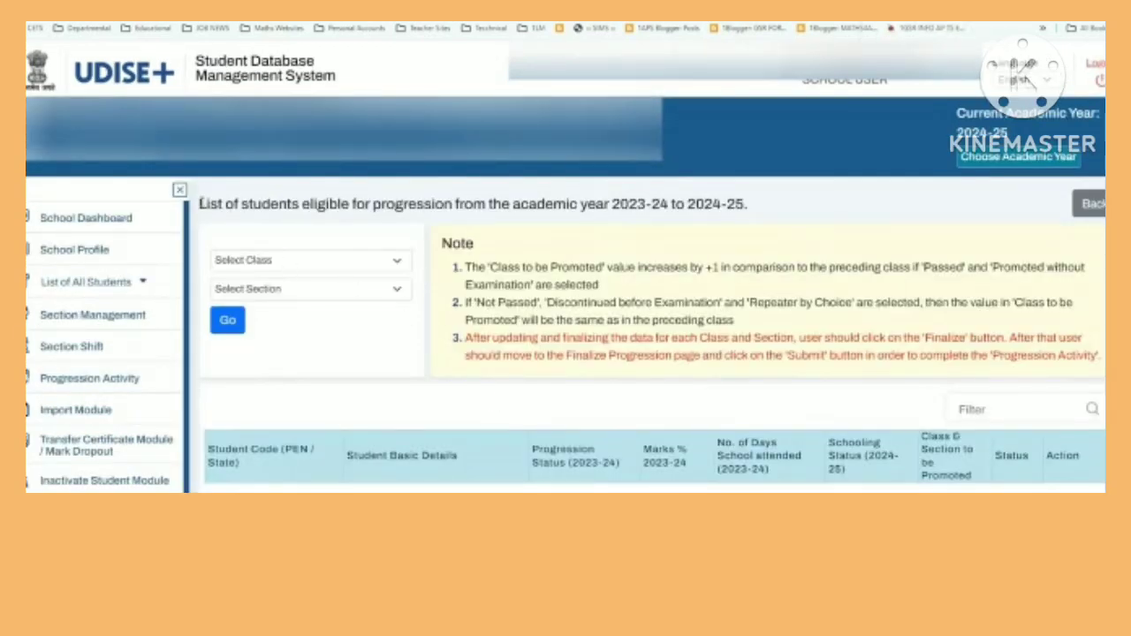
pyautogui.moveTo(200, 204); pyautogui.dragTo(760, 202)
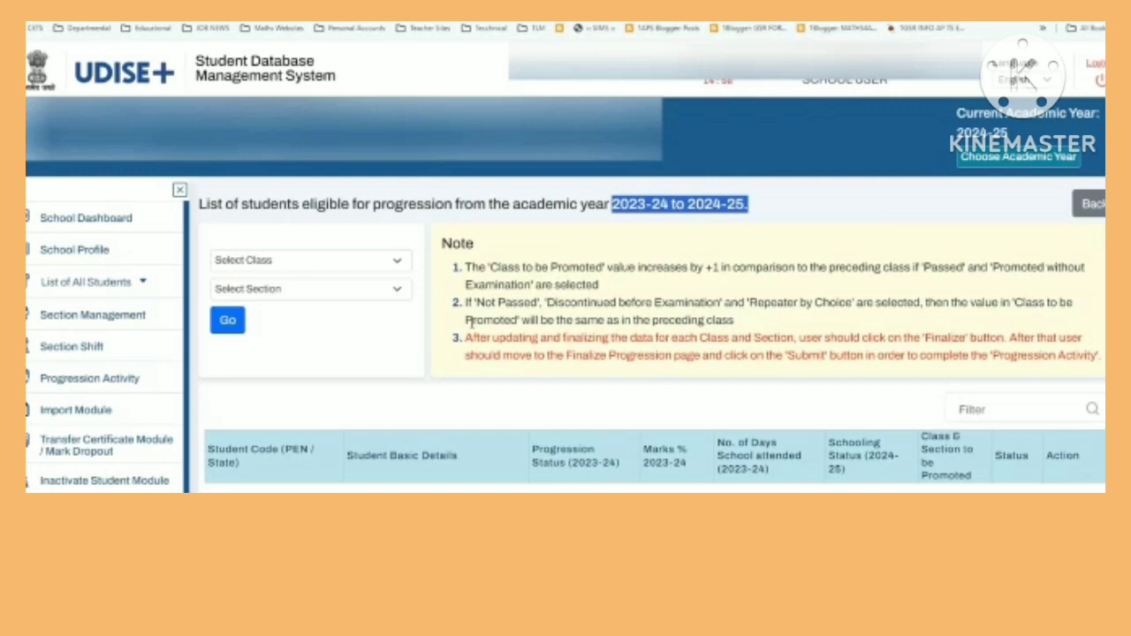
# Choose class VI and section A and load their student list for promotion.
pyautogui.click(305, 264)
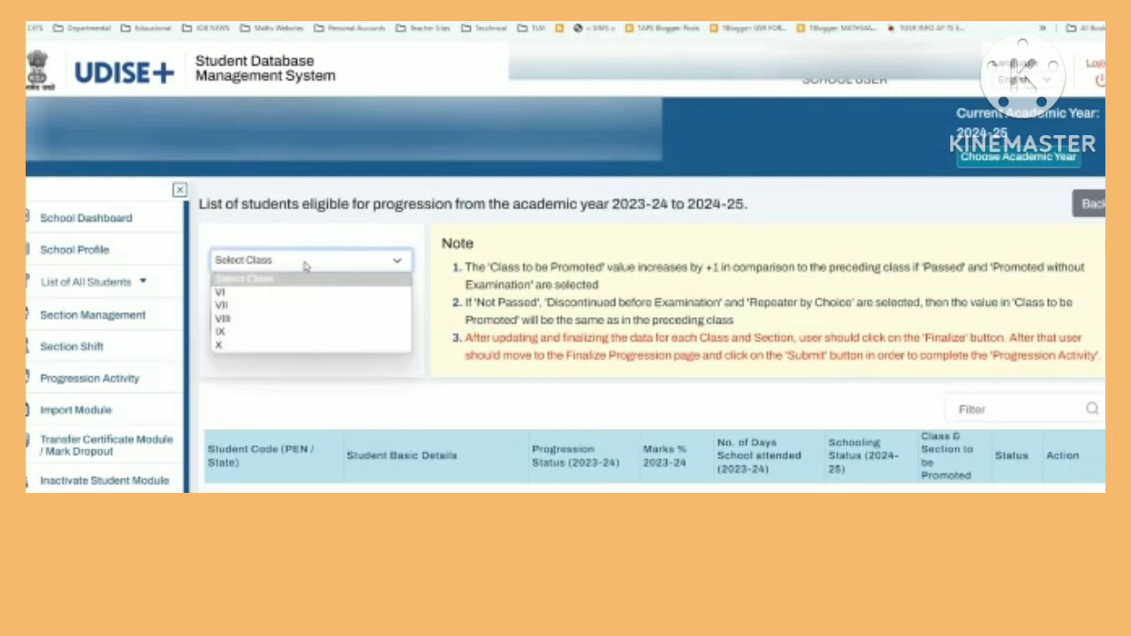
pyautogui.click(305, 264)
pyautogui.click(303, 263)
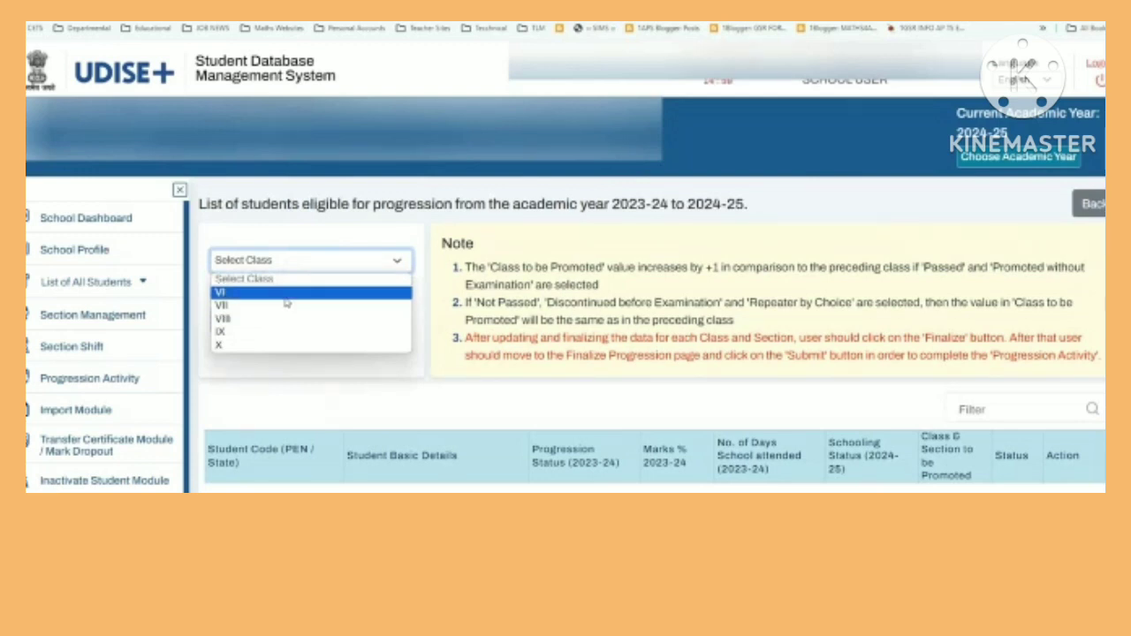
pyautogui.click(285, 300)
pyautogui.click(286, 297)
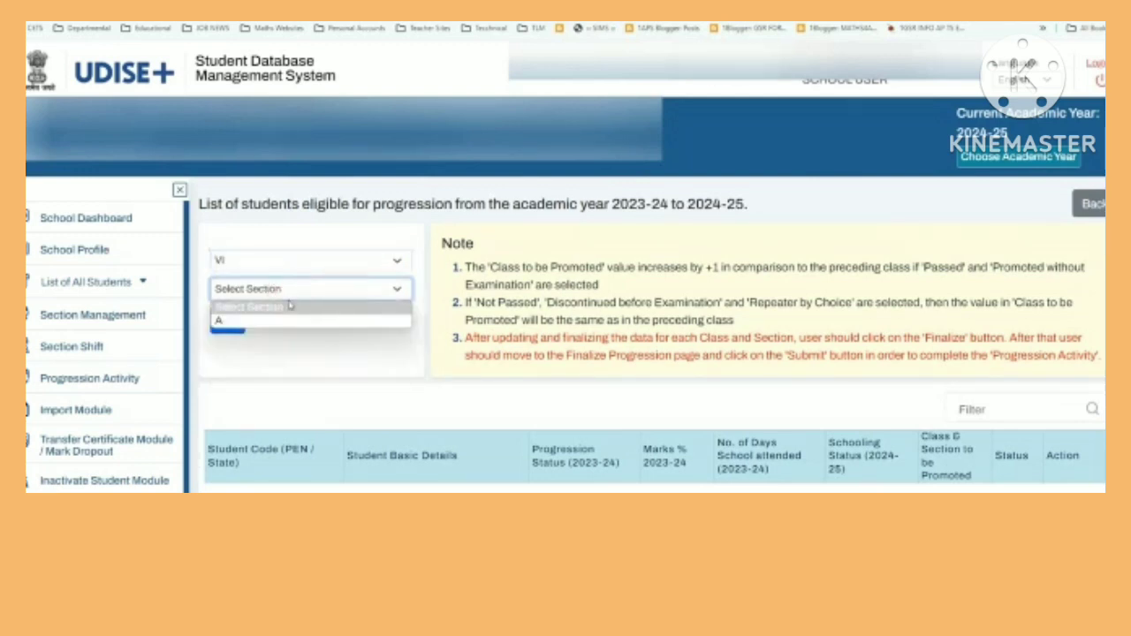
pyautogui.click(268, 320)
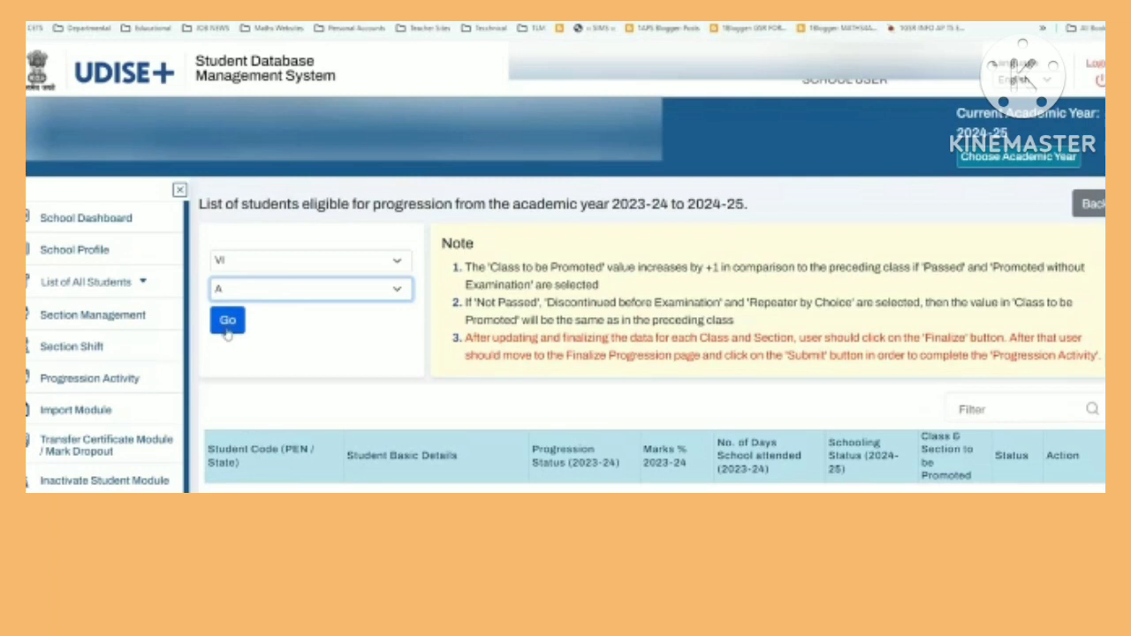
pyautogui.click(227, 327)
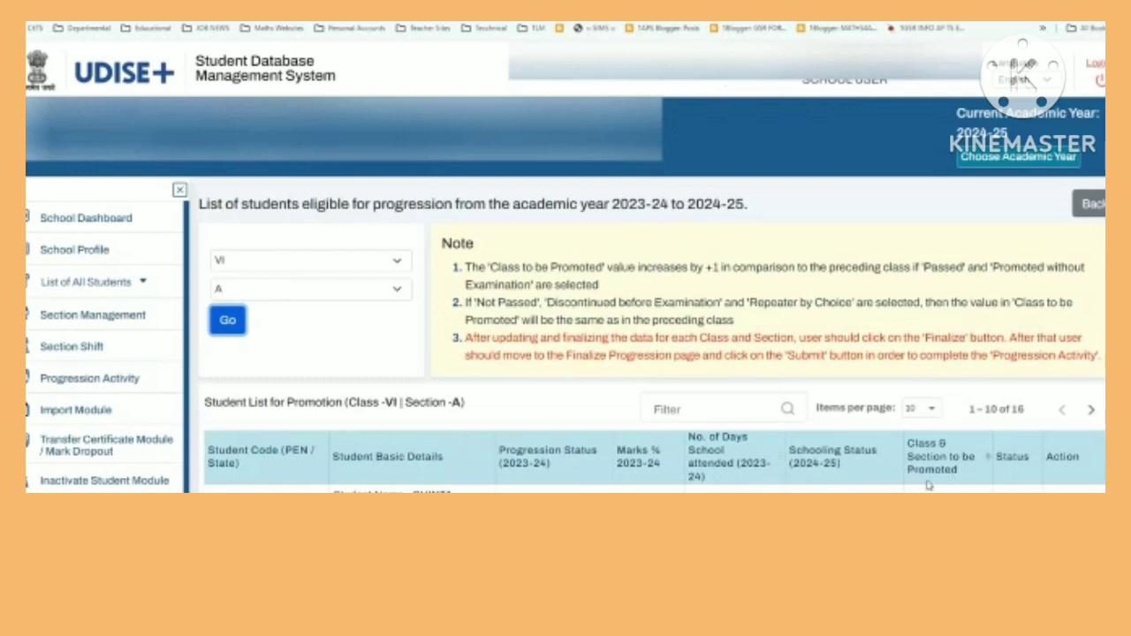
# Set the 2023-24 progression status of the first student in the class VI list to Promoted.
pyautogui.scroll(-1, 926, 492)
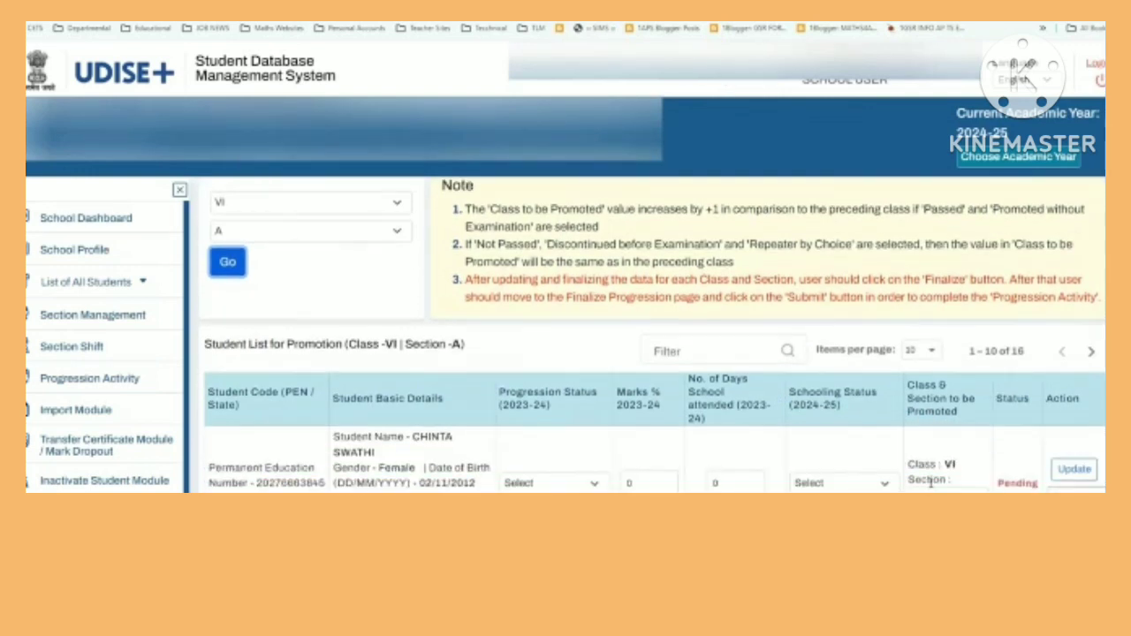
pyautogui.scroll(1, 945, 477)
pyautogui.scroll(-1, 1012, 464)
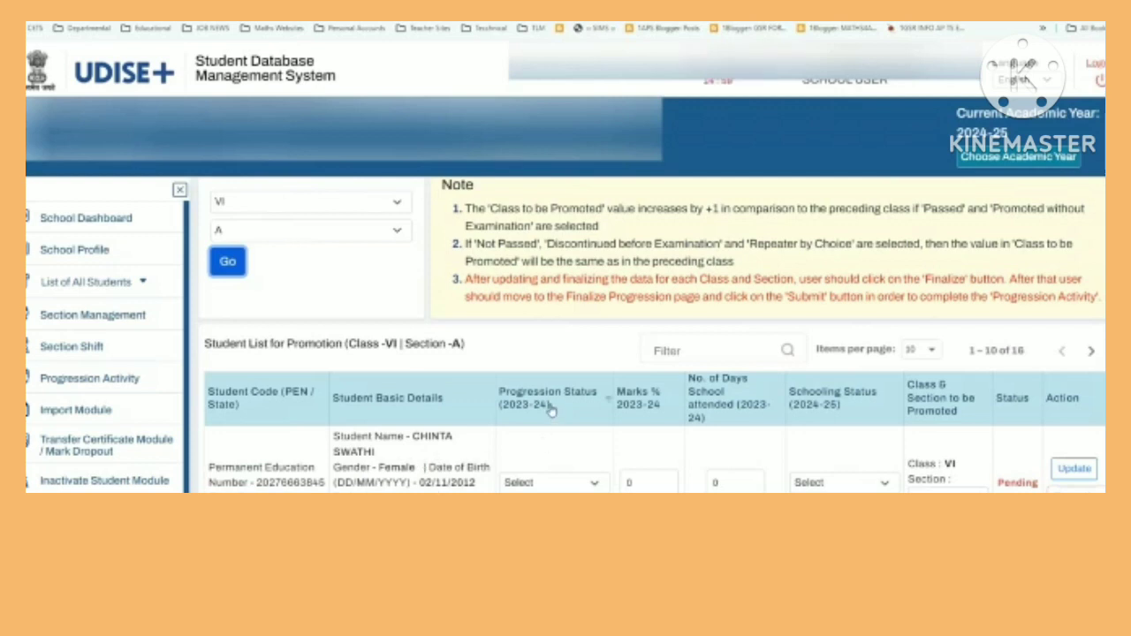
pyautogui.click(549, 484)
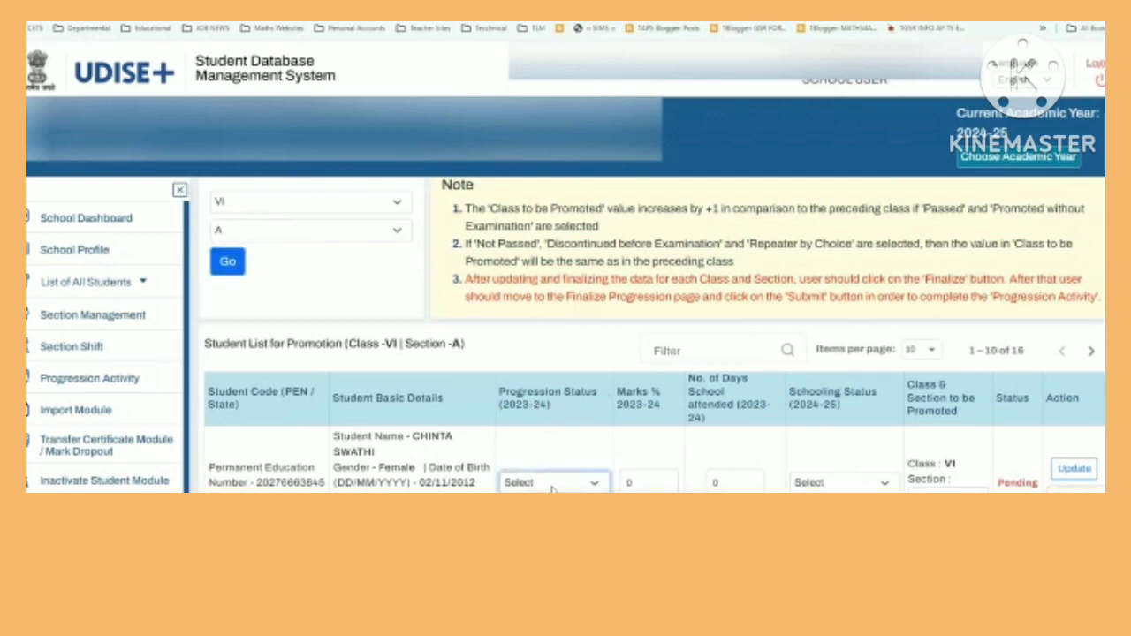
pyautogui.scroll(-1, 549, 468)
pyautogui.click(548, 434)
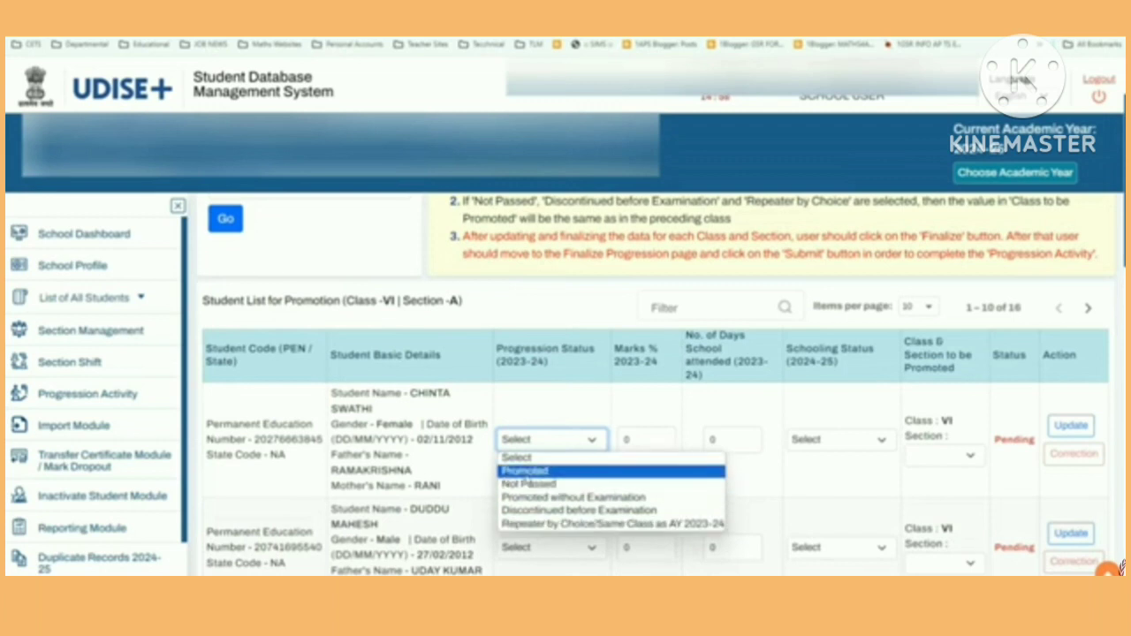
pyautogui.click(525, 472)
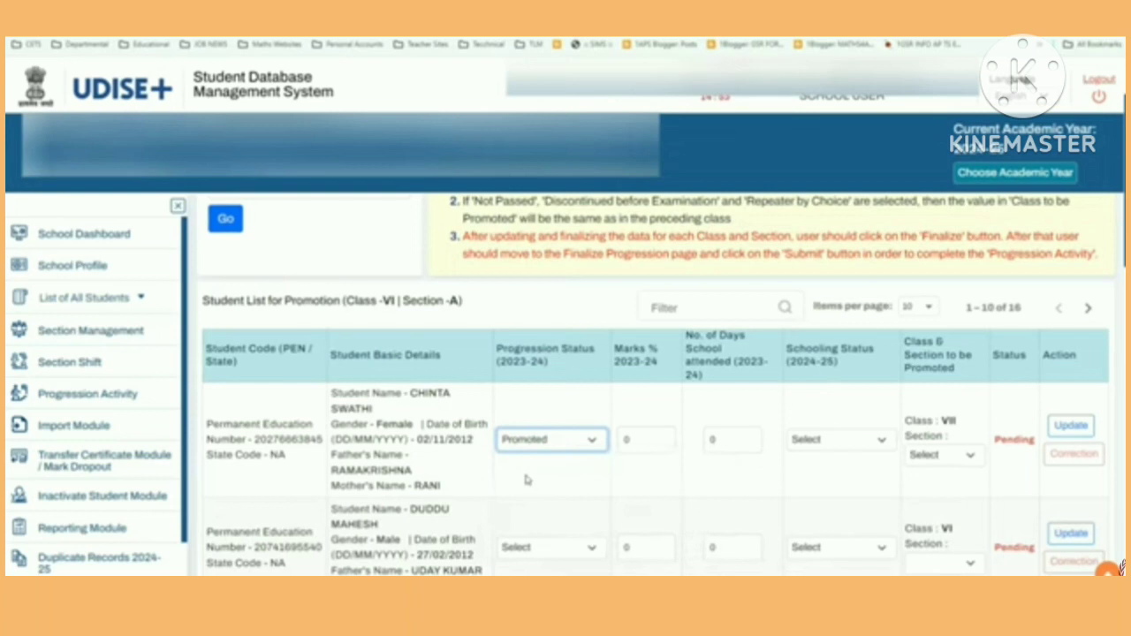
# Enter 82 % marks and 172 days attended for the first student, with schooling status Studying in Same School.
pyautogui.click(638, 443)
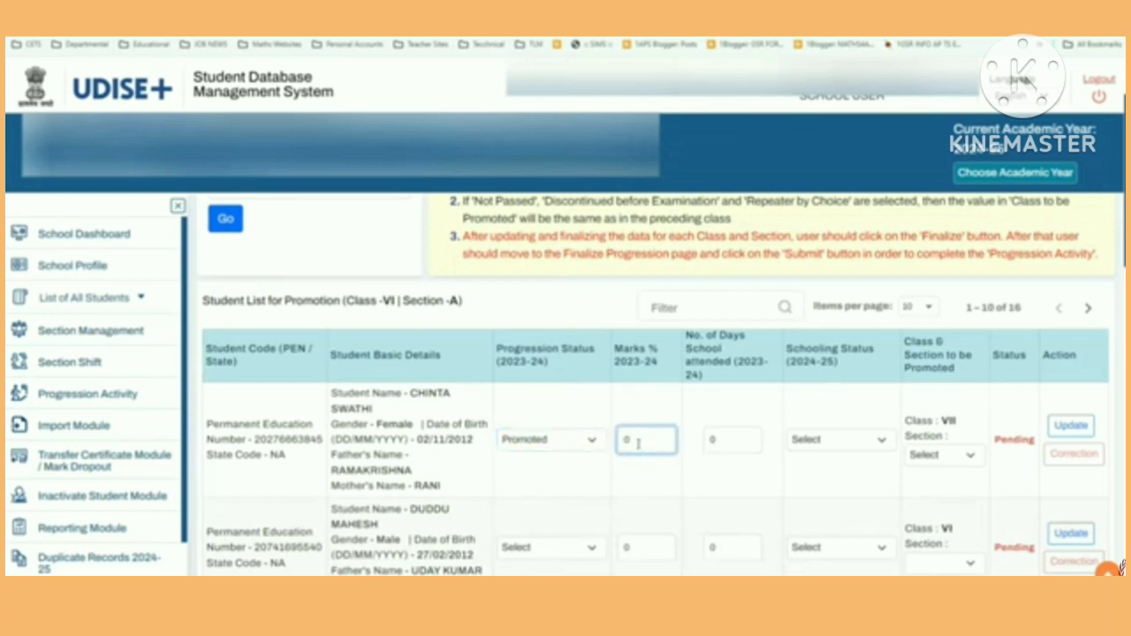
pyautogui.press('BackSpace')
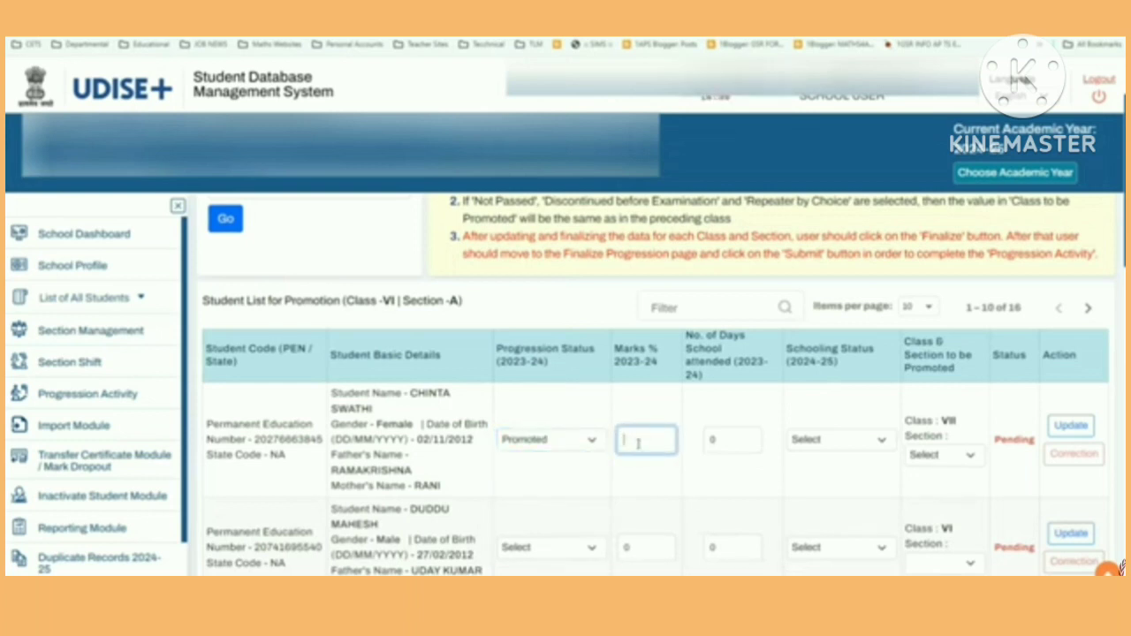
pyautogui.write('82')
pyautogui.click(735, 443)
pyautogui.press('BackSpace')
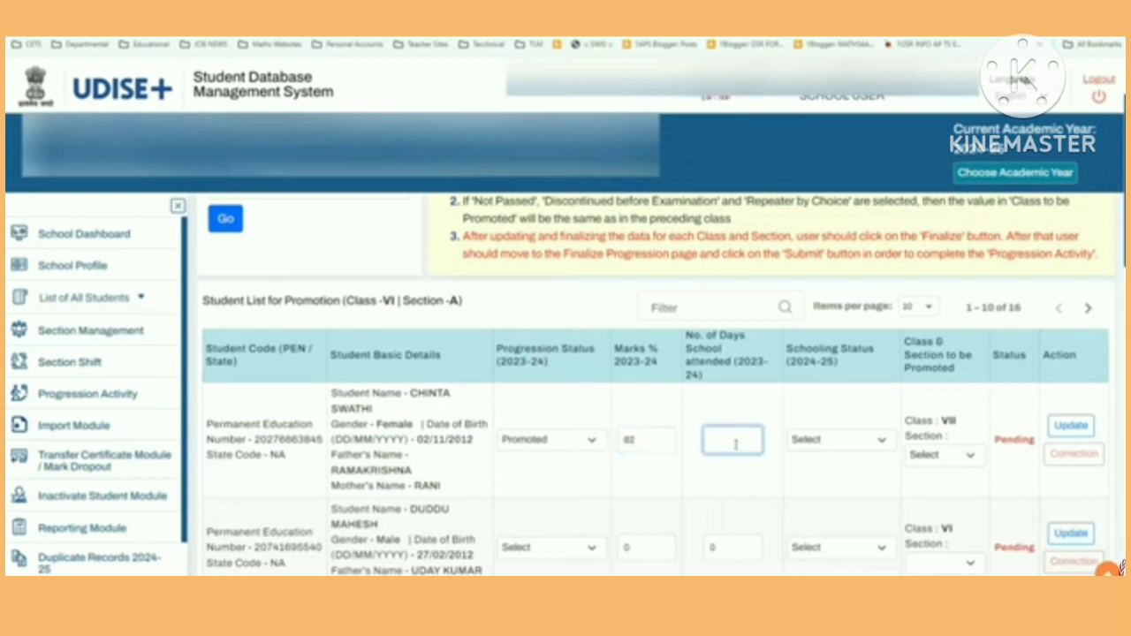
pyautogui.write('872')
pyautogui.click(836, 441)
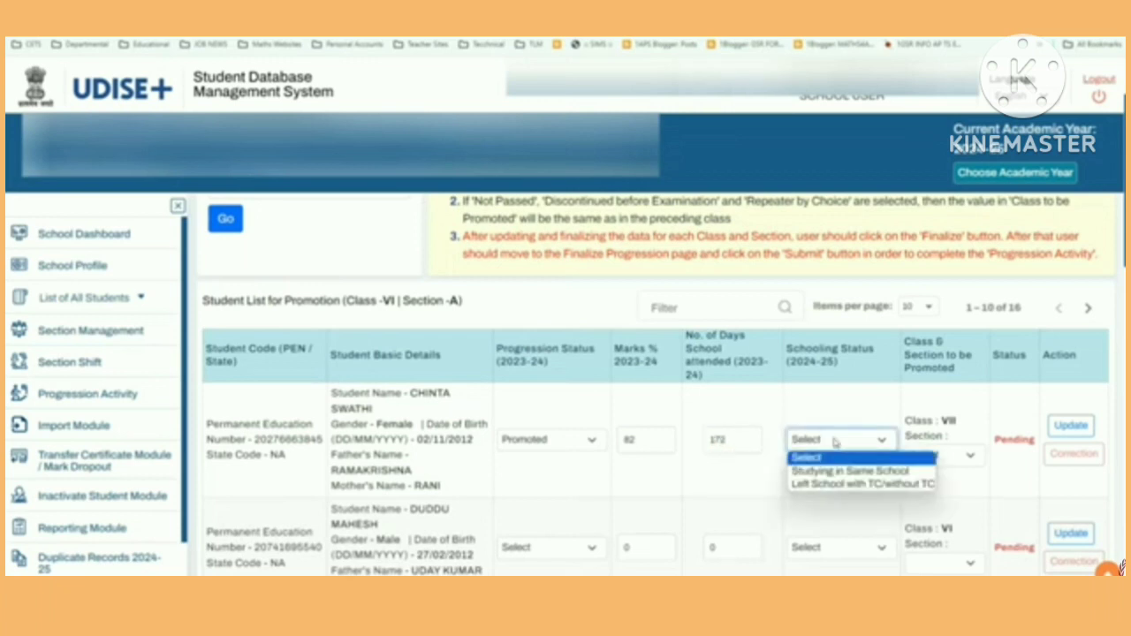
pyautogui.click(833, 472)
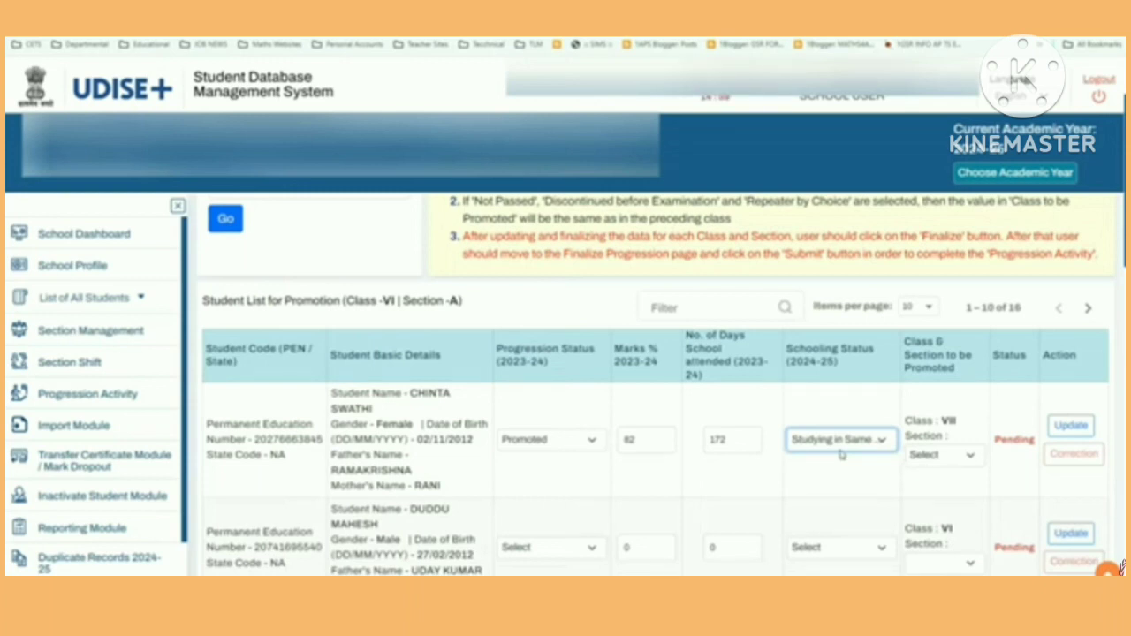
# Choose Studying in Same School as the first student's 2024-25 schooling status and assign section A of class VII.
pyautogui.click(840, 446)
pyautogui.click(841, 441)
pyautogui.click(840, 441)
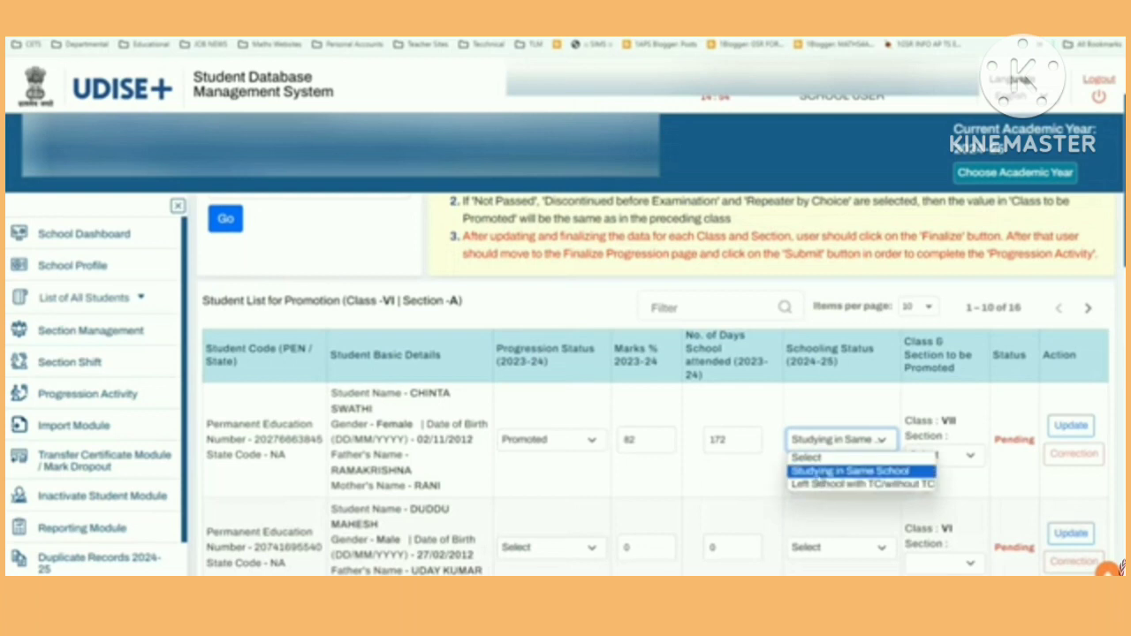
pyautogui.click(817, 474)
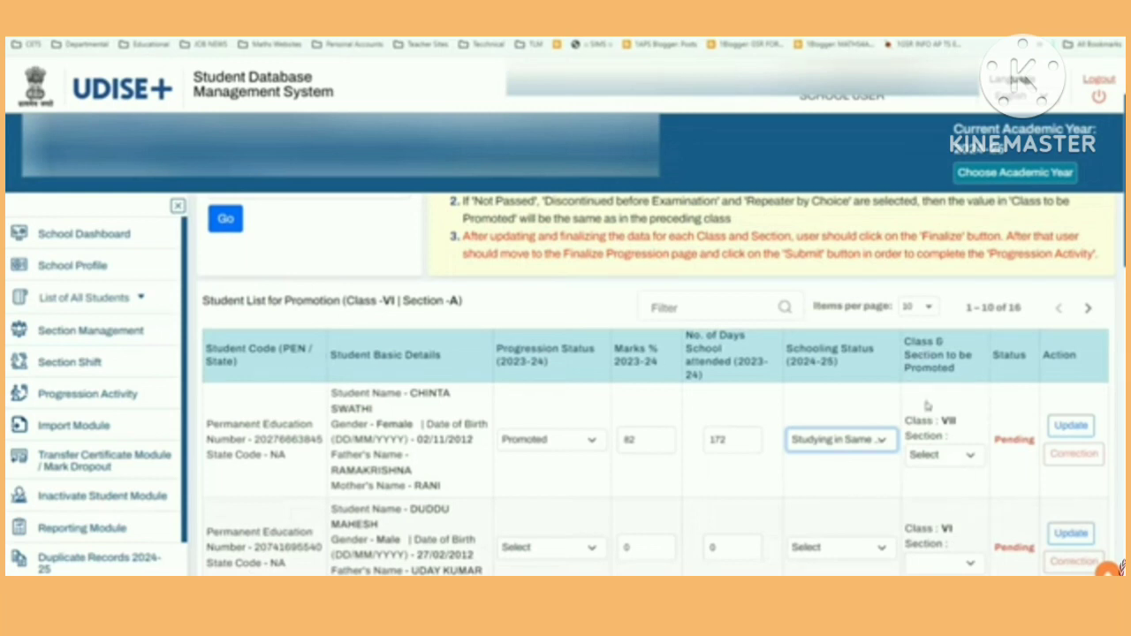
pyautogui.doubleClick(943, 421)
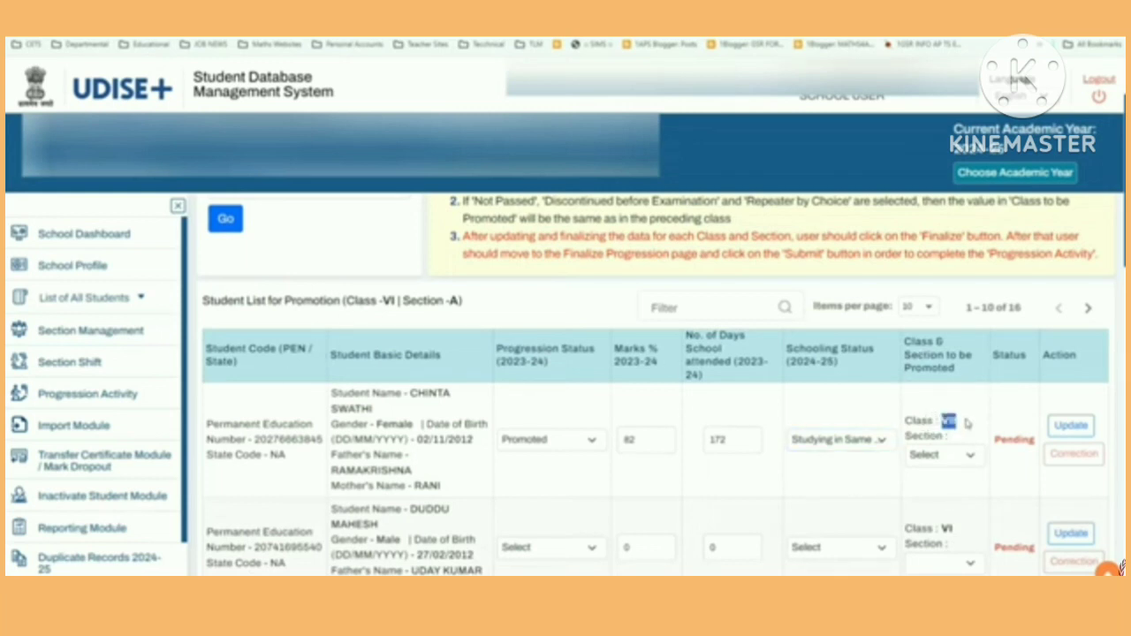
pyautogui.click(970, 456)
pyautogui.click(933, 486)
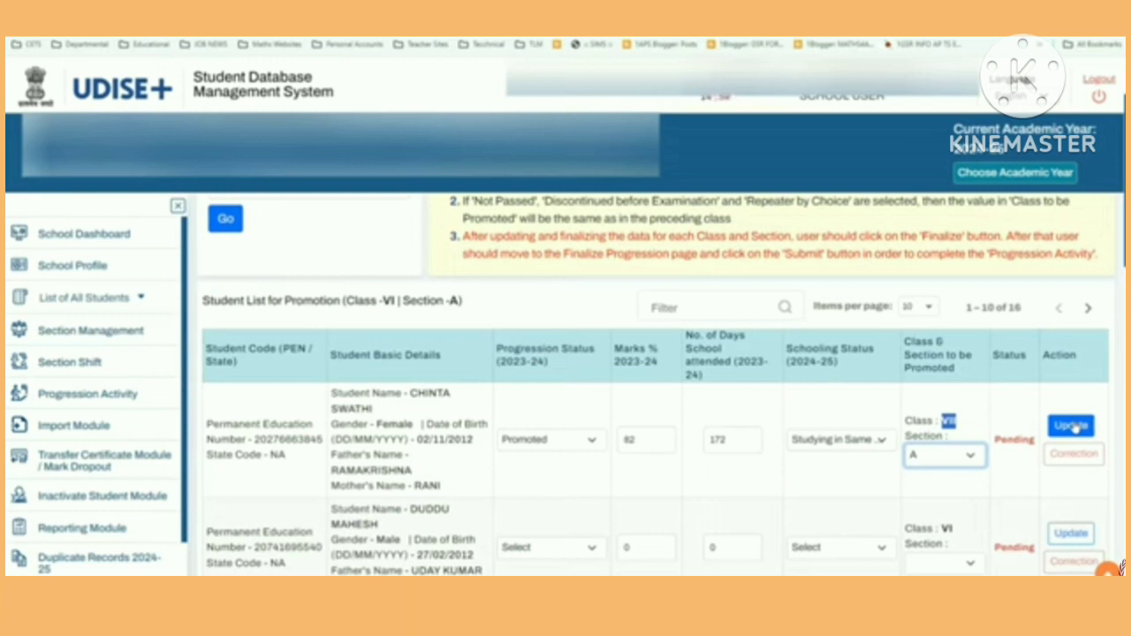
# Set the first student's 2023-24 marks to 60 % and update the student's record.
pyautogui.doubleClick(644, 439)
pyautogui.write('6')
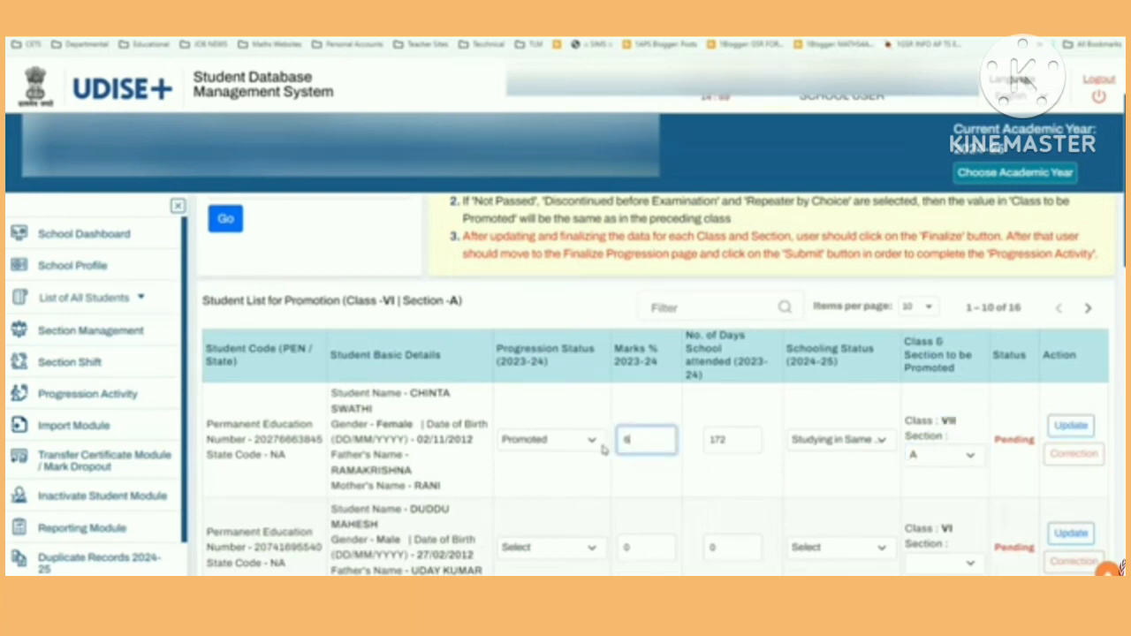
pyautogui.write('0')
pyautogui.click(1068, 427)
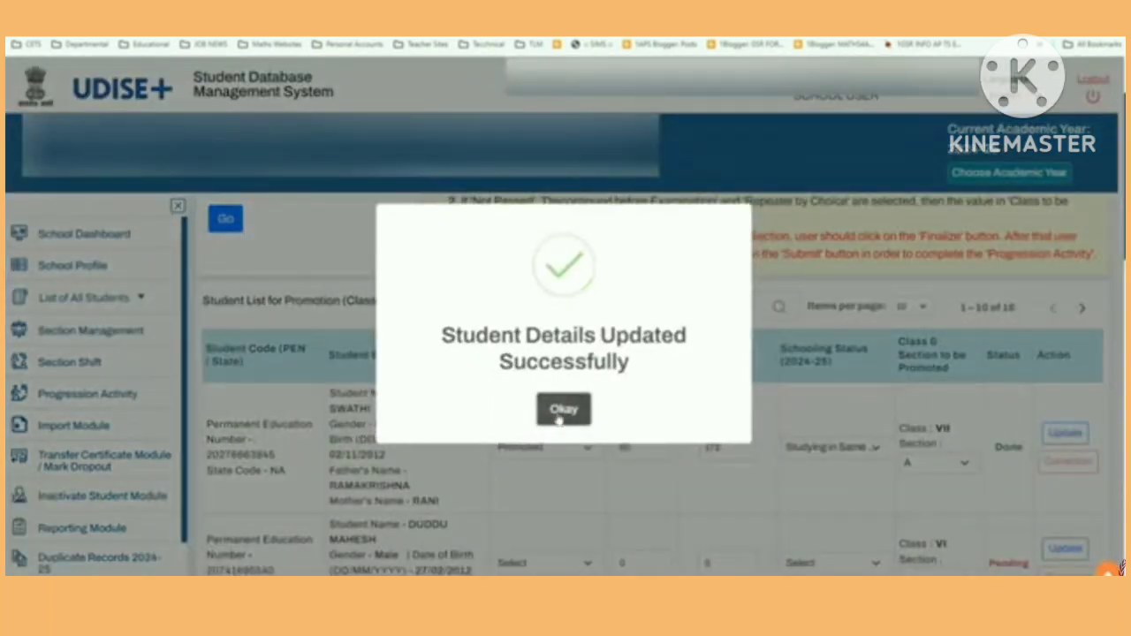
pyautogui.click(566, 409)
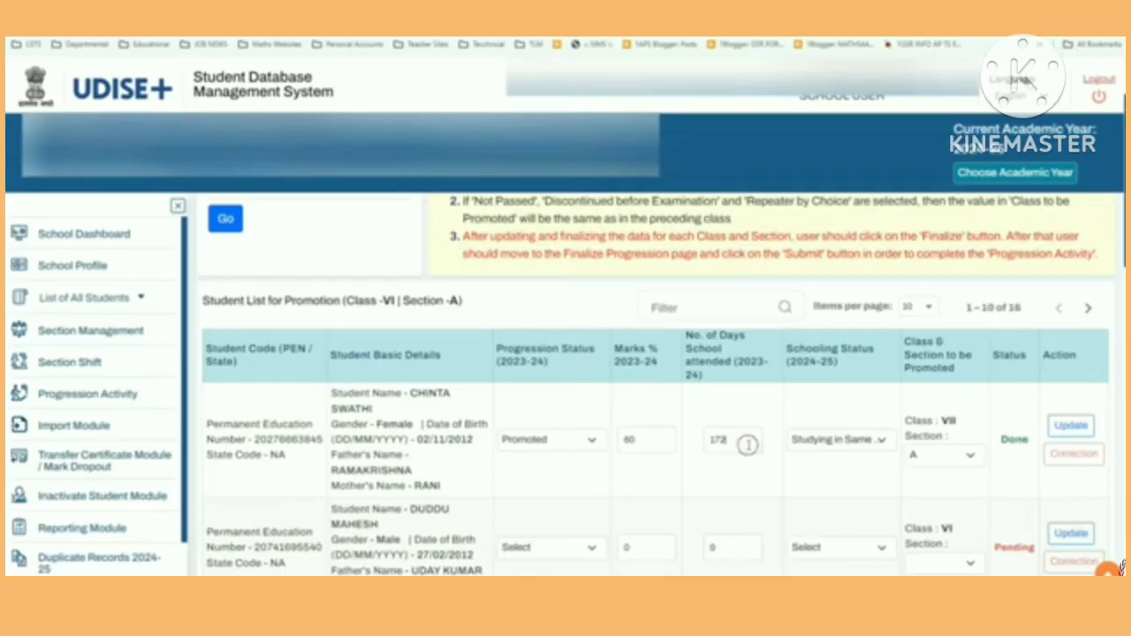
# Set the first student's number of days attended to 174 and update the record again.
pyautogui.click(749, 444)
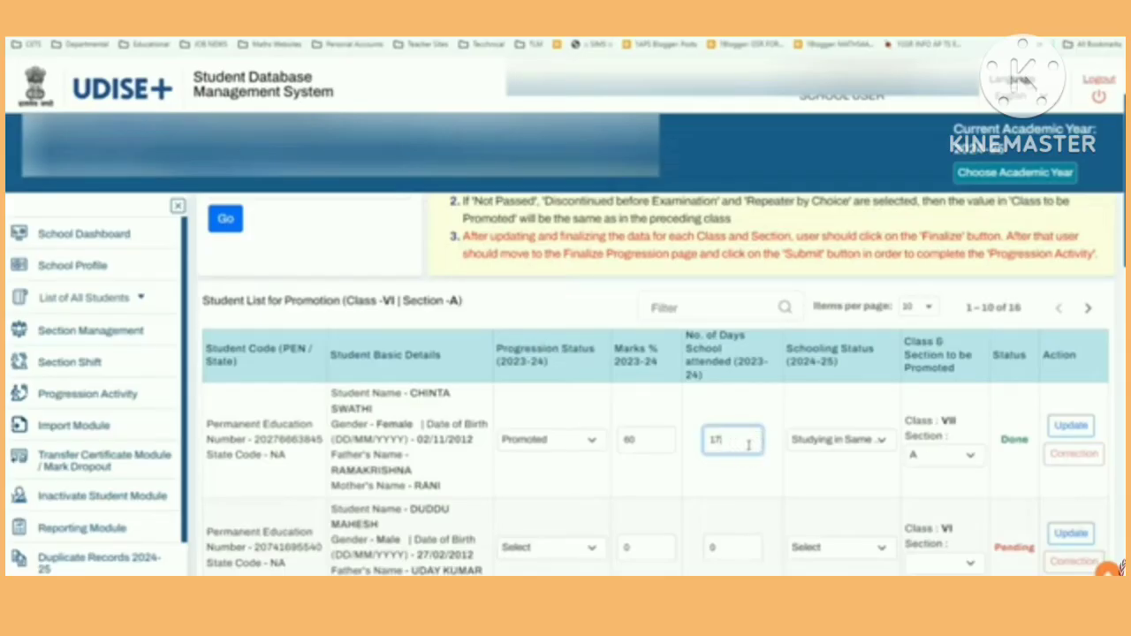
pyautogui.write('4')
pyautogui.click(1070, 426)
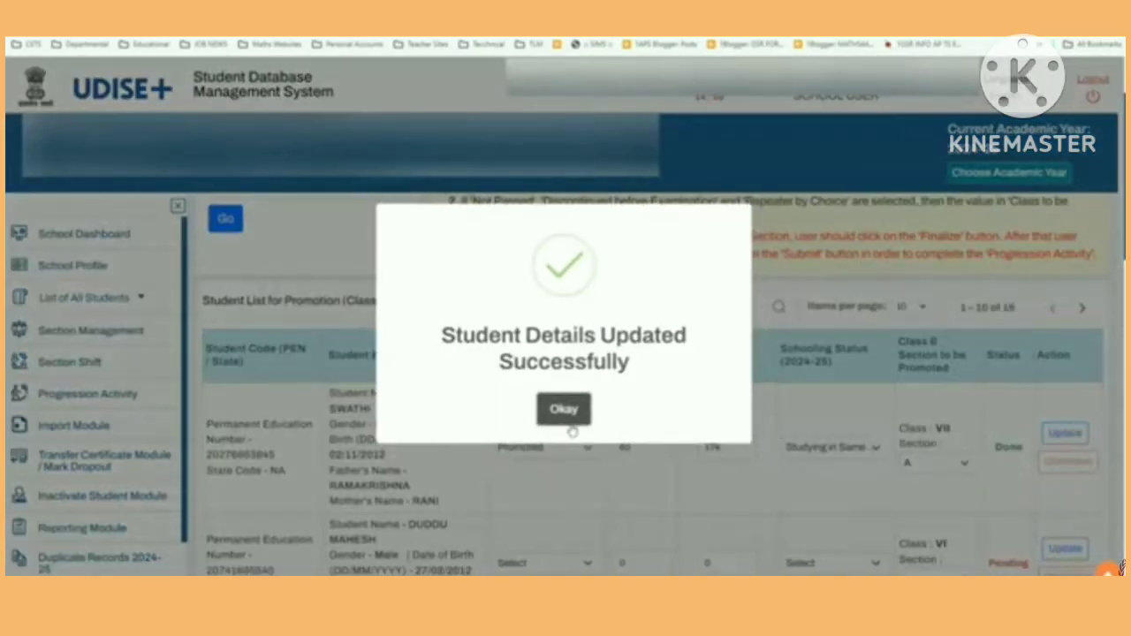
pyautogui.click(568, 429)
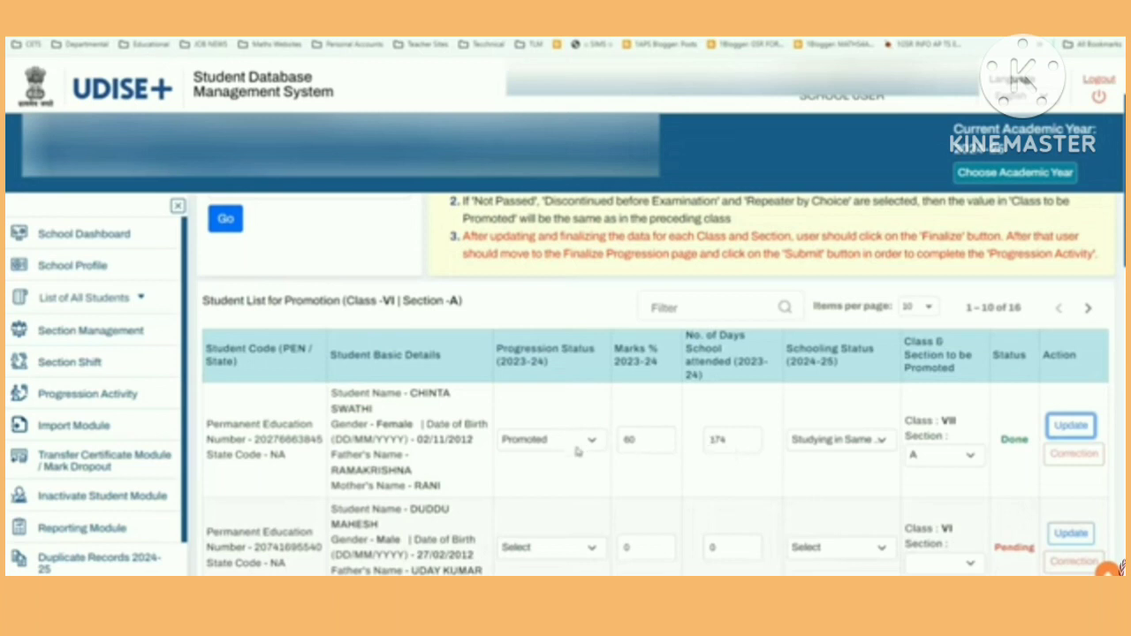
# Try the progression status Not Passed for the first student and check the schooling status options it offers.
pyautogui.scroll(-1, 578, 448)
pyautogui.click(578, 384)
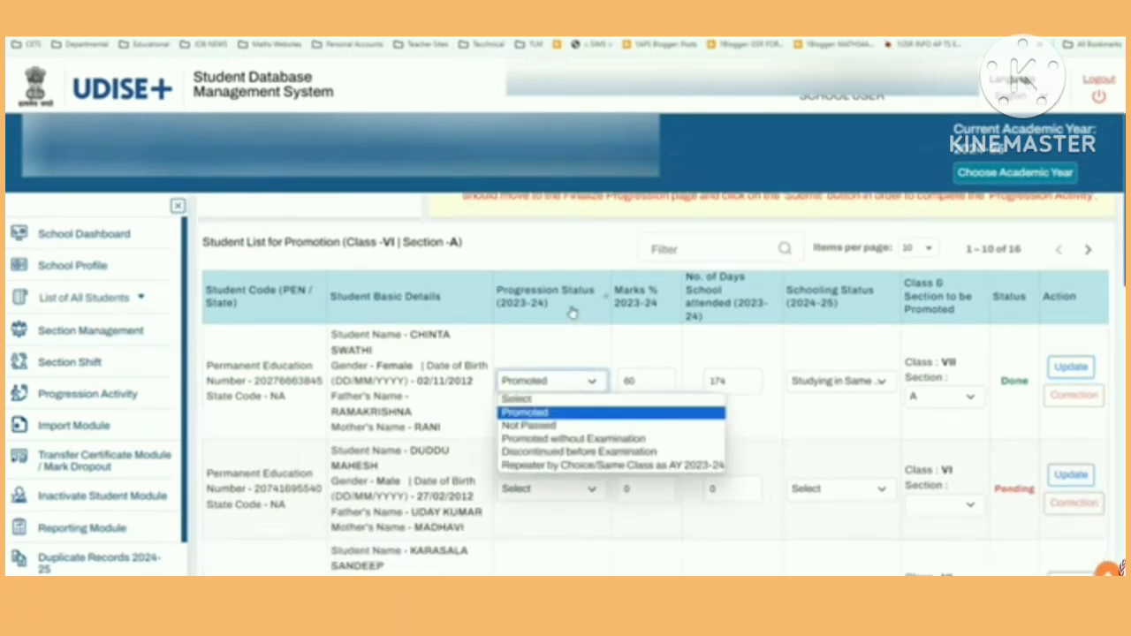
pyautogui.click(552, 427)
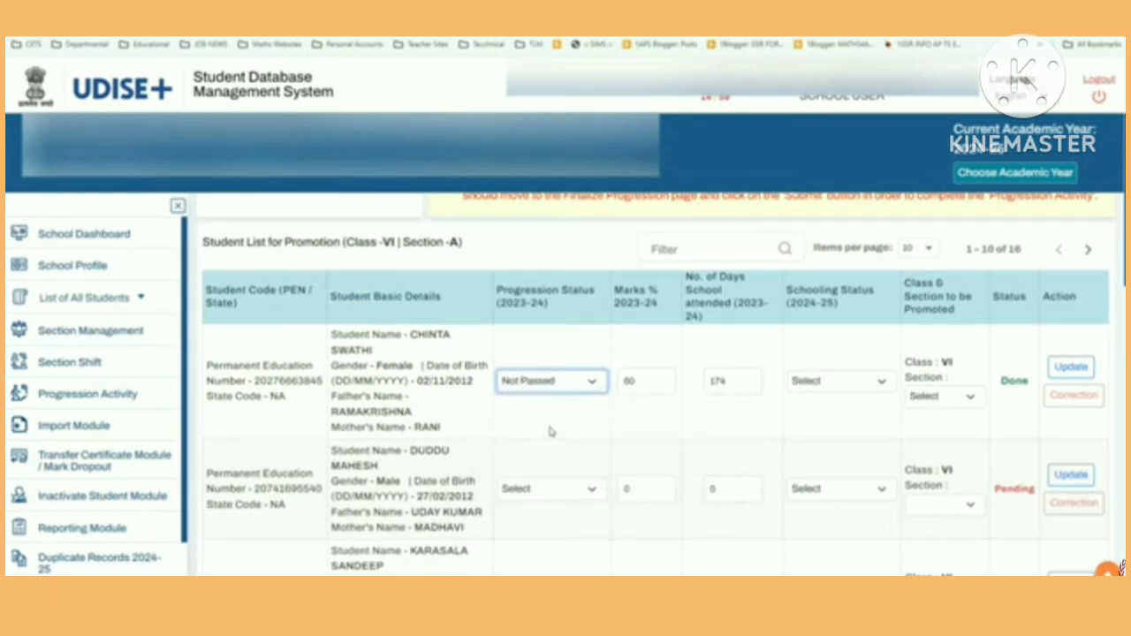
pyautogui.click(753, 378)
pyautogui.click(844, 381)
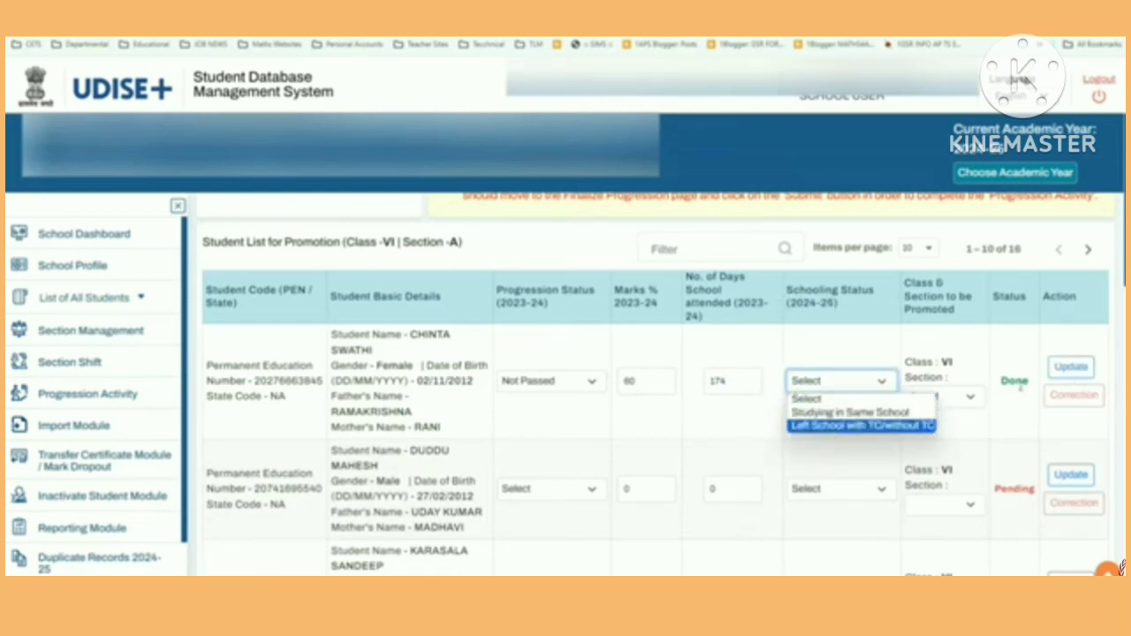
pyautogui.click(551, 423)
# Try Promoted without Examination as the first student's progression status and check the schooling status and section options.
pyautogui.click(544, 381)
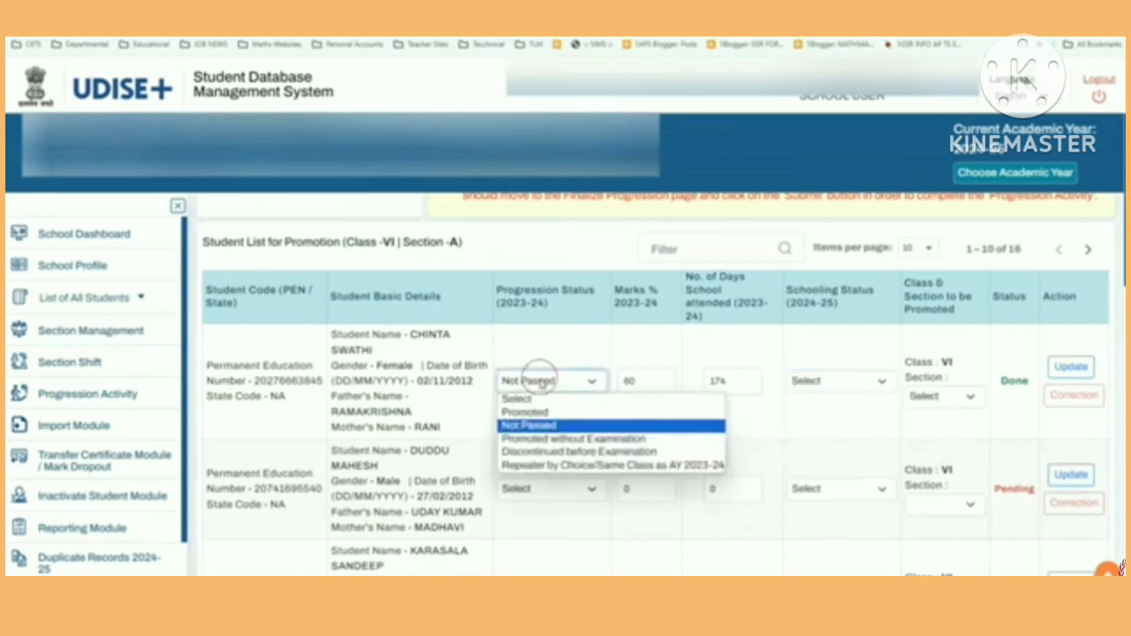
pyautogui.click(540, 440)
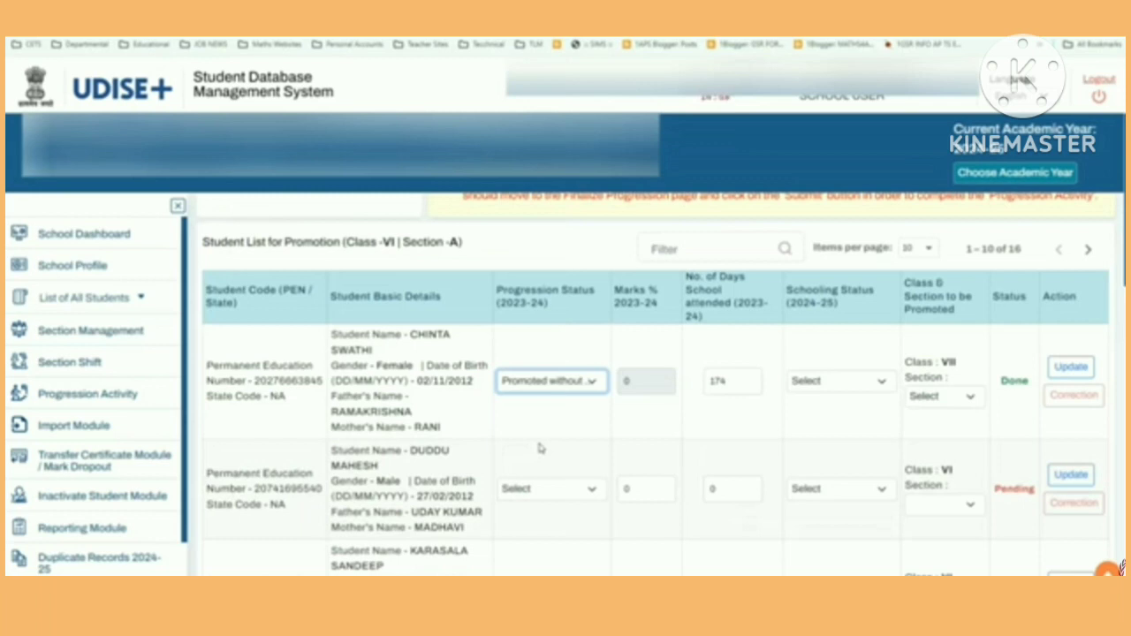
pyautogui.click(572, 380)
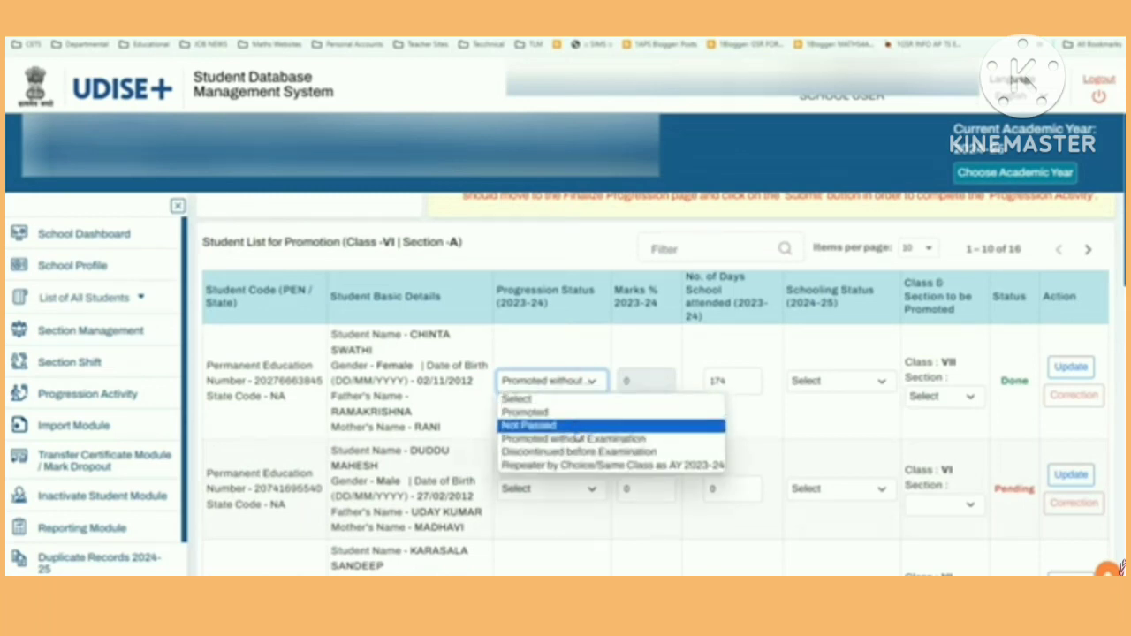
pyautogui.click(598, 438)
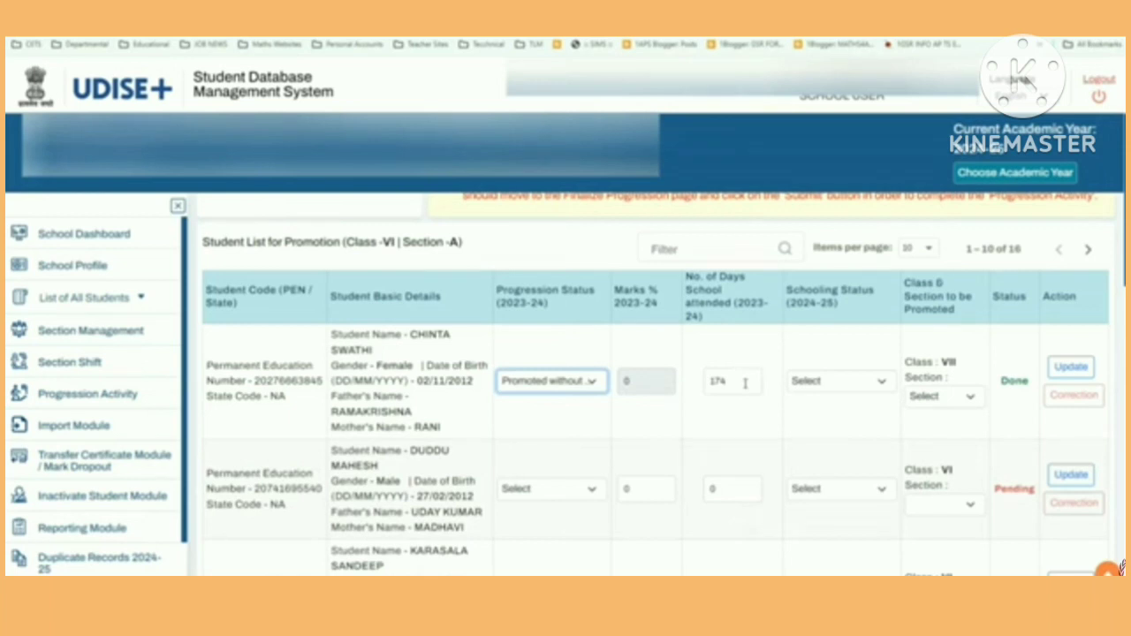
pyautogui.click(831, 383)
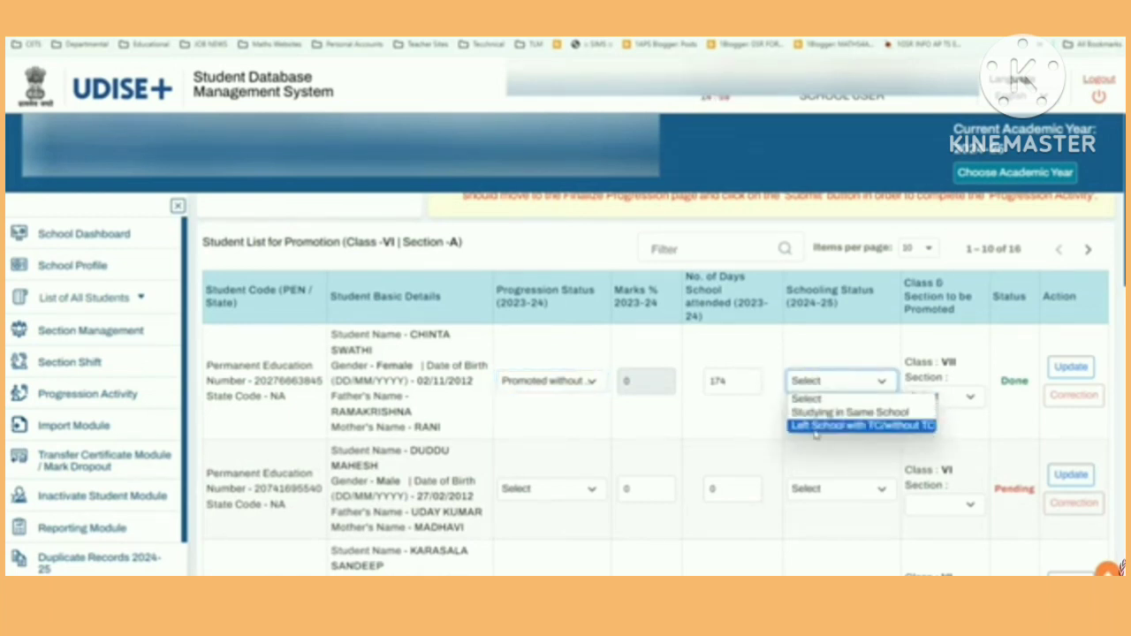
pyautogui.click(761, 438)
pyautogui.click(963, 402)
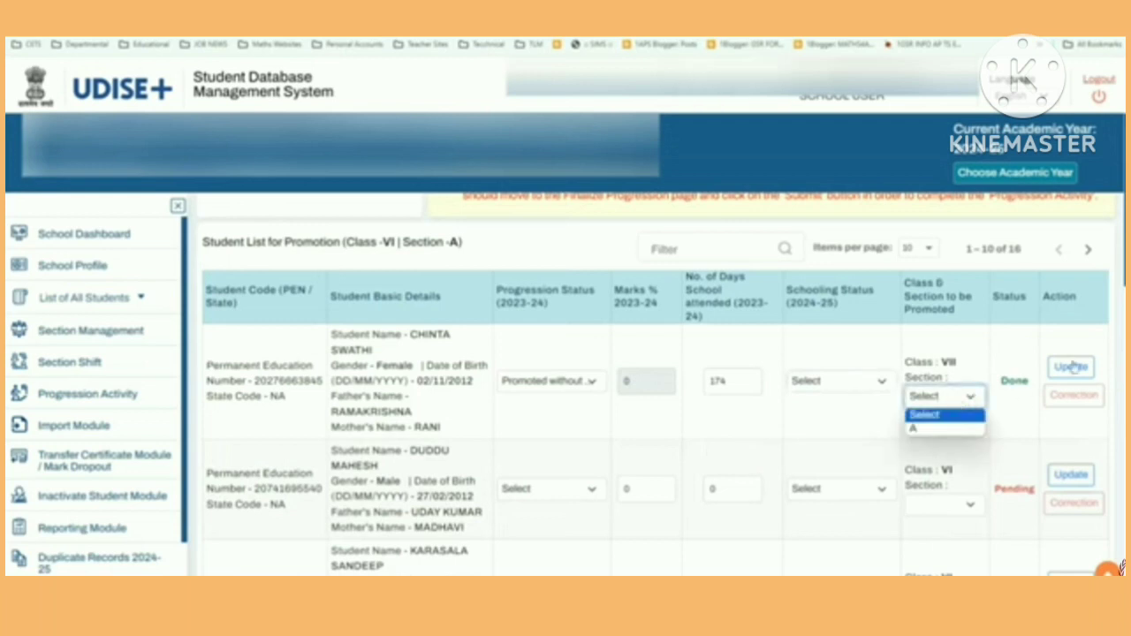
# Try Discontinued before Examination as the first student's 2023-24 progression status.
pyautogui.click(585, 381)
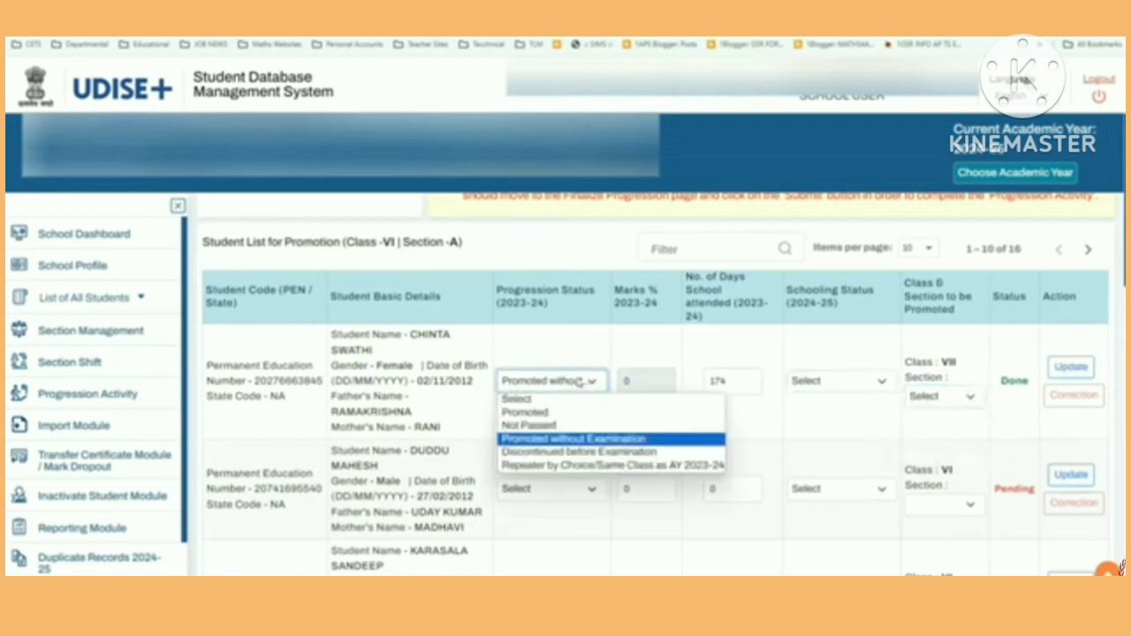
pyautogui.click(548, 452)
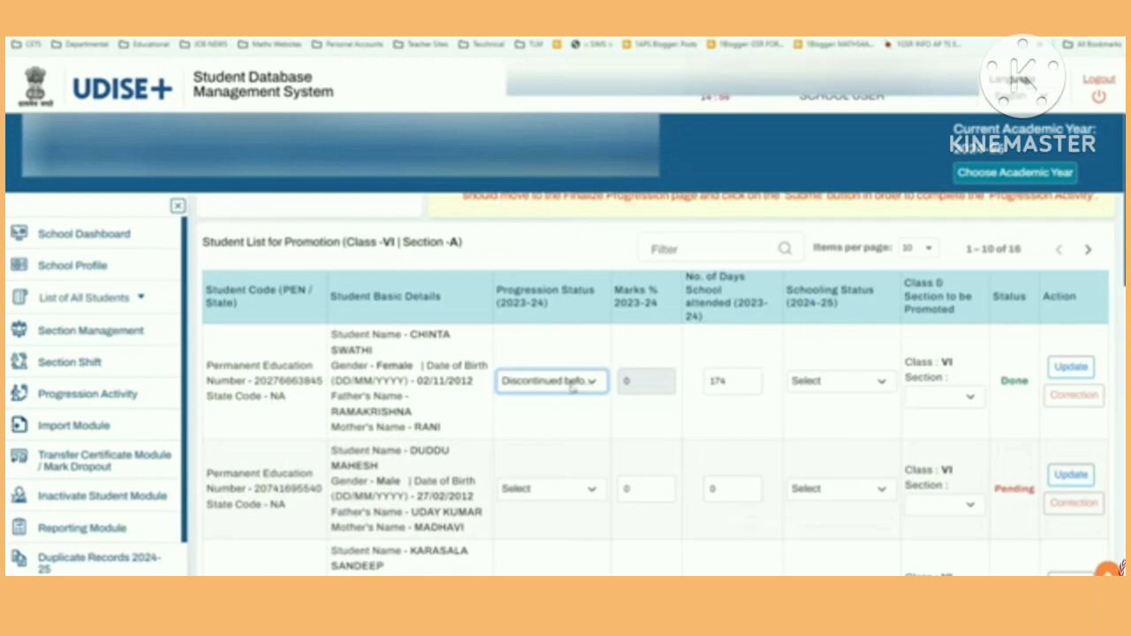
pyautogui.click(552, 379)
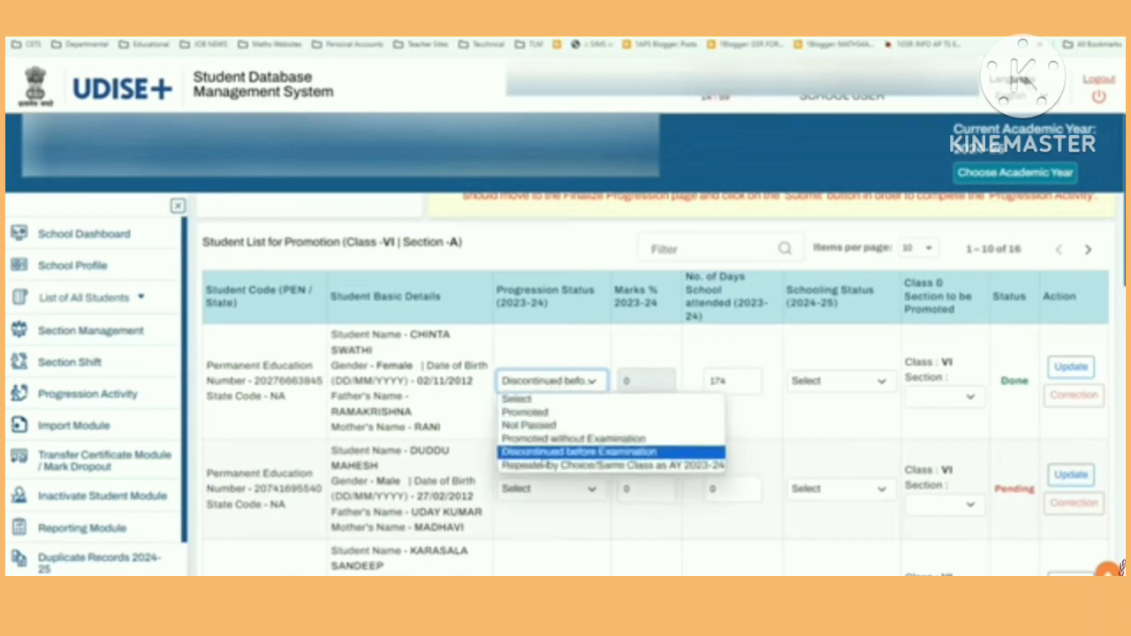
pyautogui.click(546, 453)
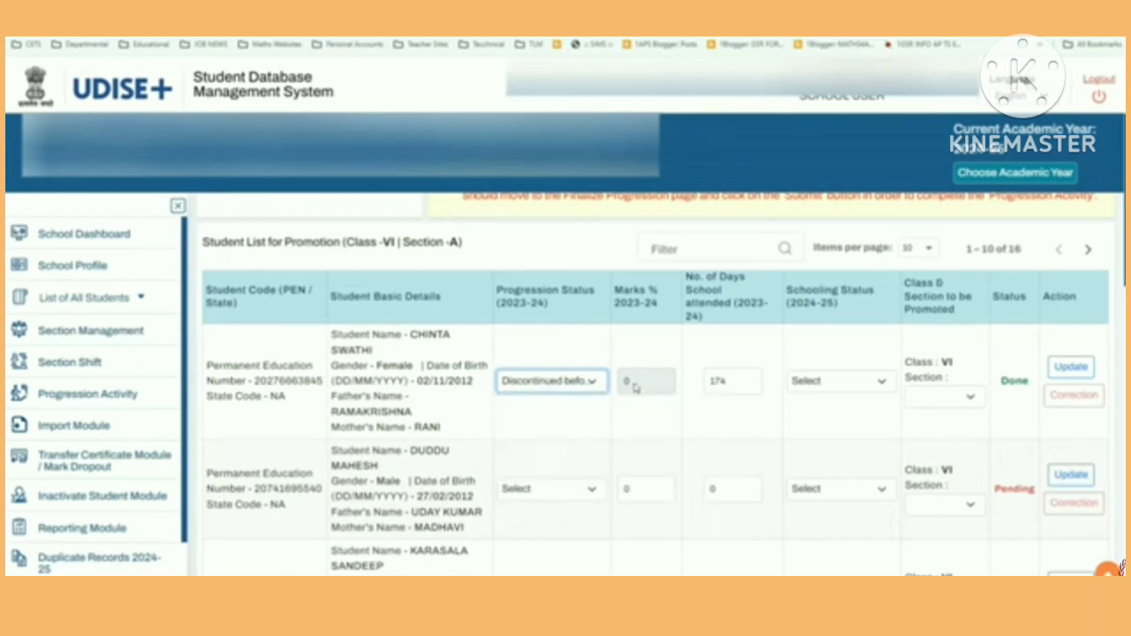
# Try Repeater by Choice/Same Class as AY 2023-24 for the first student and check the class and section options.
pyautogui.click(563, 383)
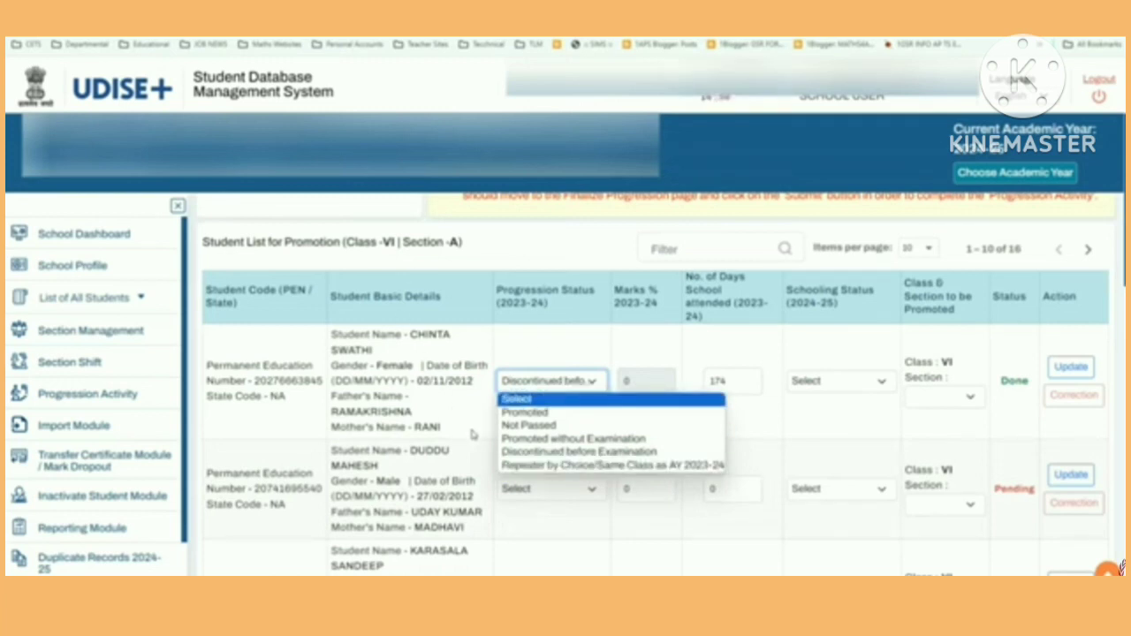
pyautogui.click(519, 465)
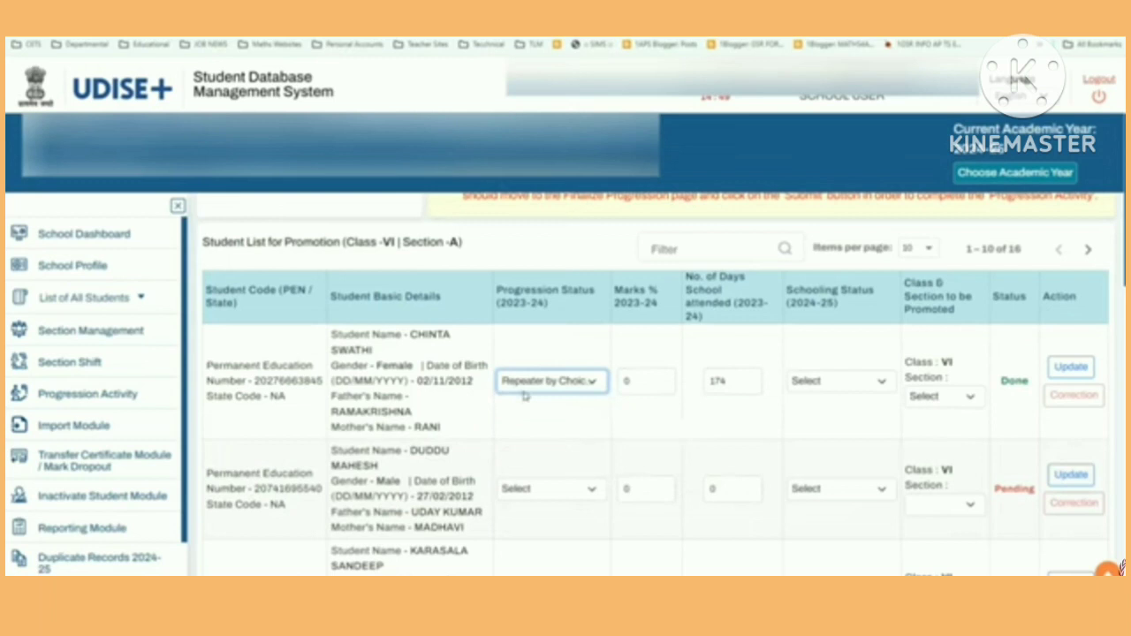
pyautogui.click(972, 395)
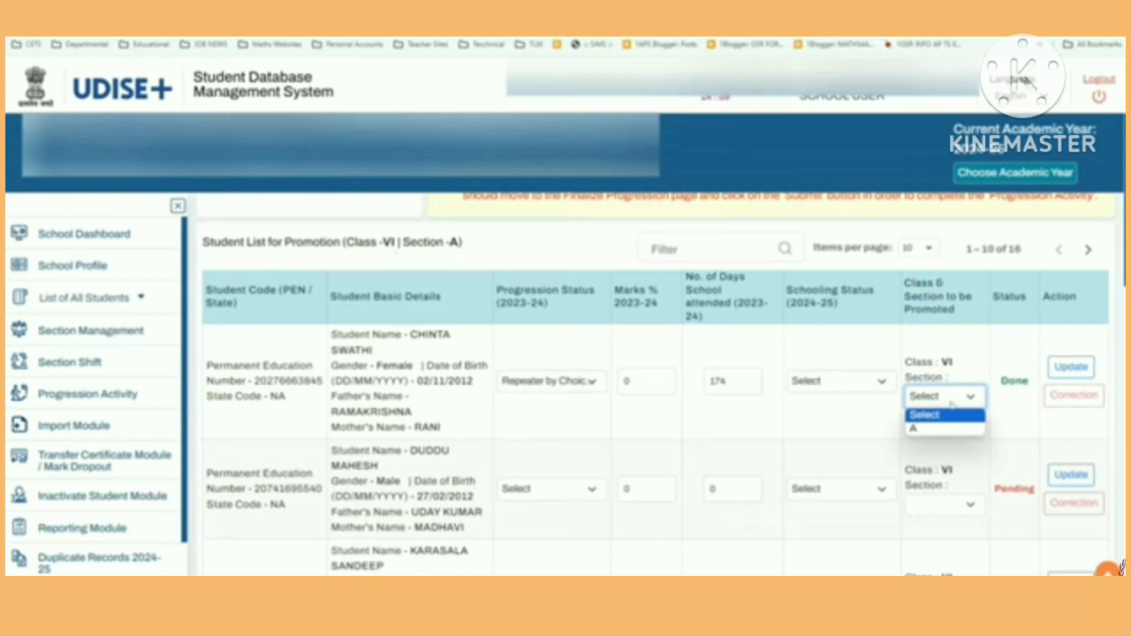
pyautogui.doubleClick(946, 363)
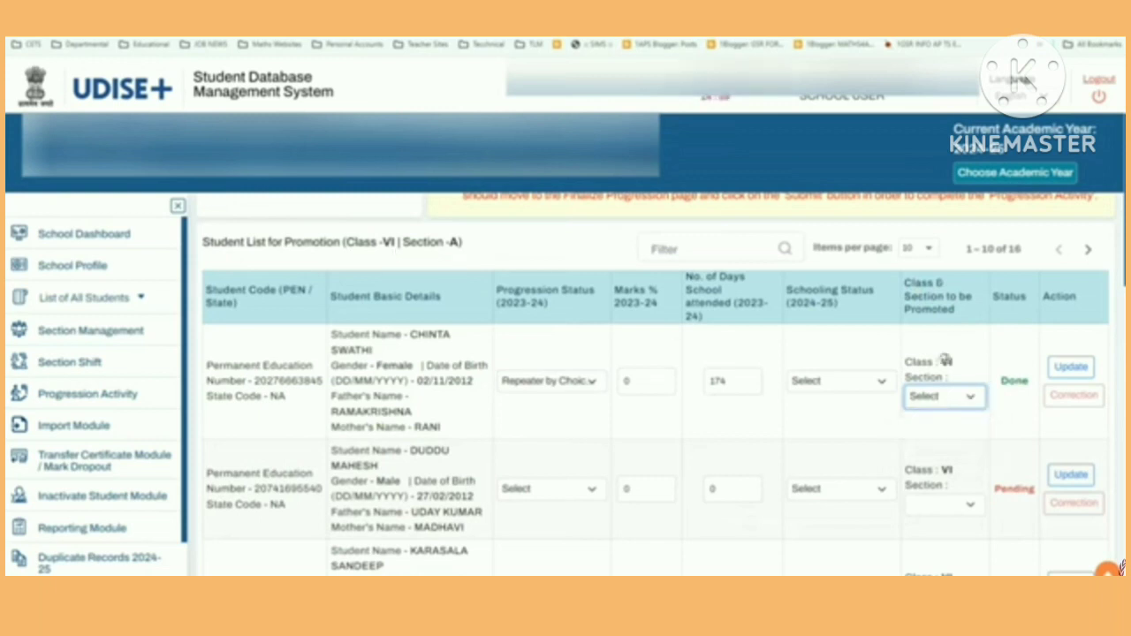
pyautogui.click(965, 400)
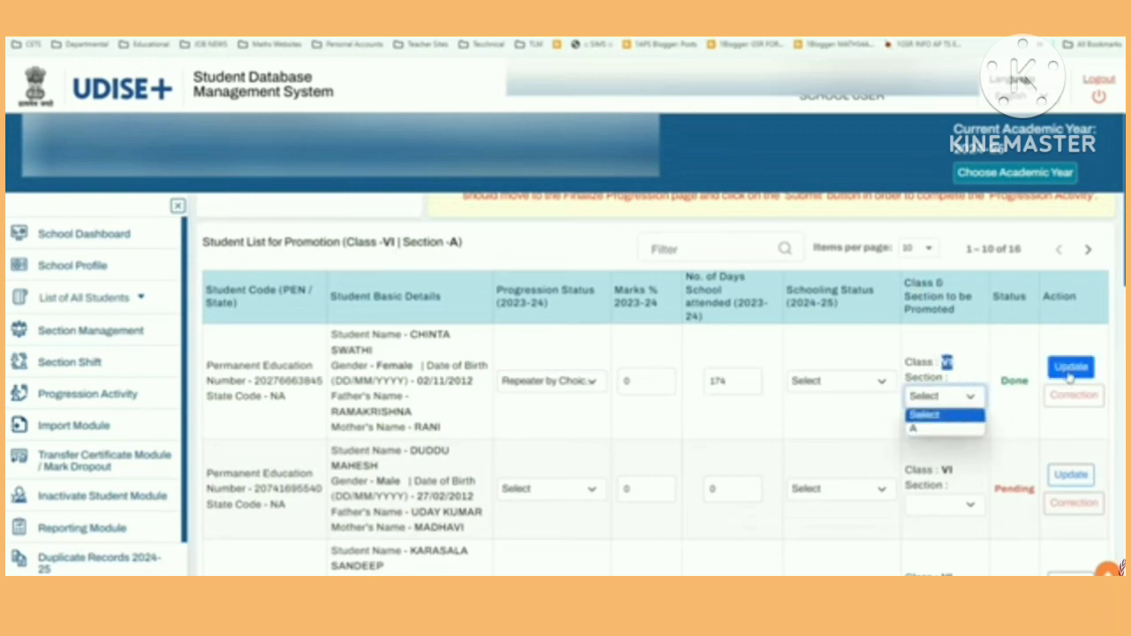
pyautogui.click(583, 406)
# Return the first student's progression status to Promoted and check the section options for class VII.
pyautogui.click(576, 384)
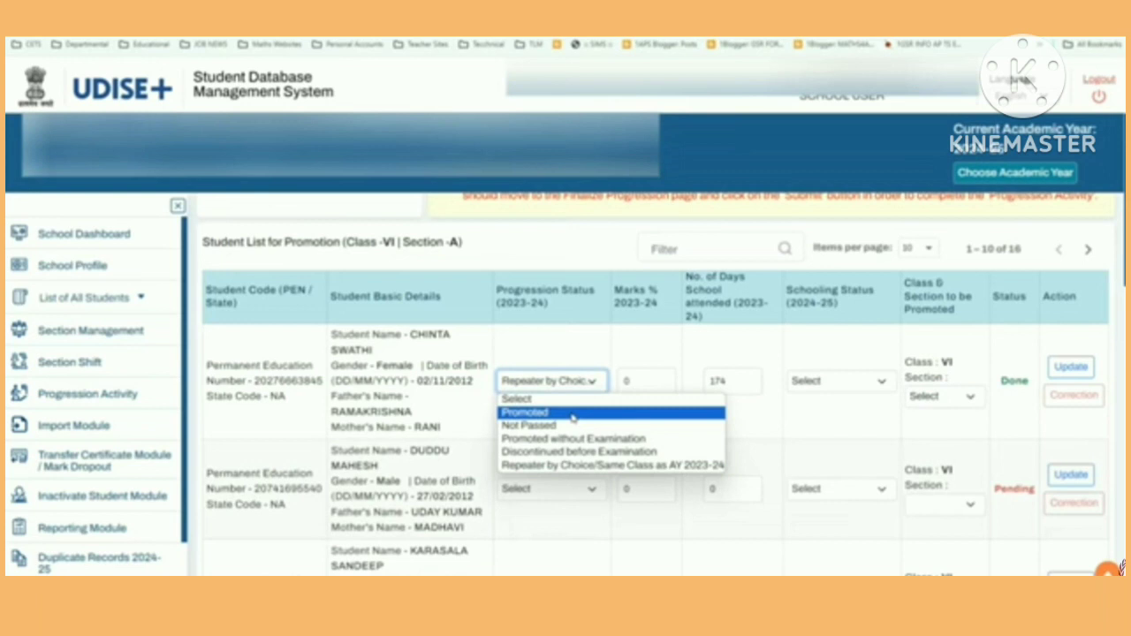
pyautogui.click(740, 409)
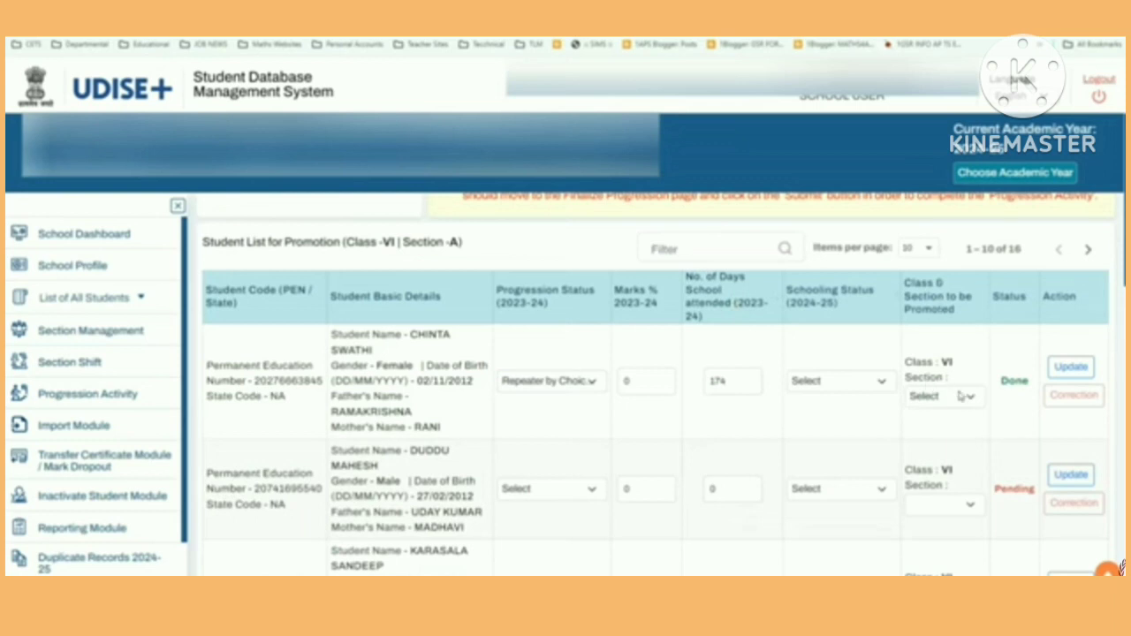
pyautogui.click(522, 382)
pyautogui.click(518, 412)
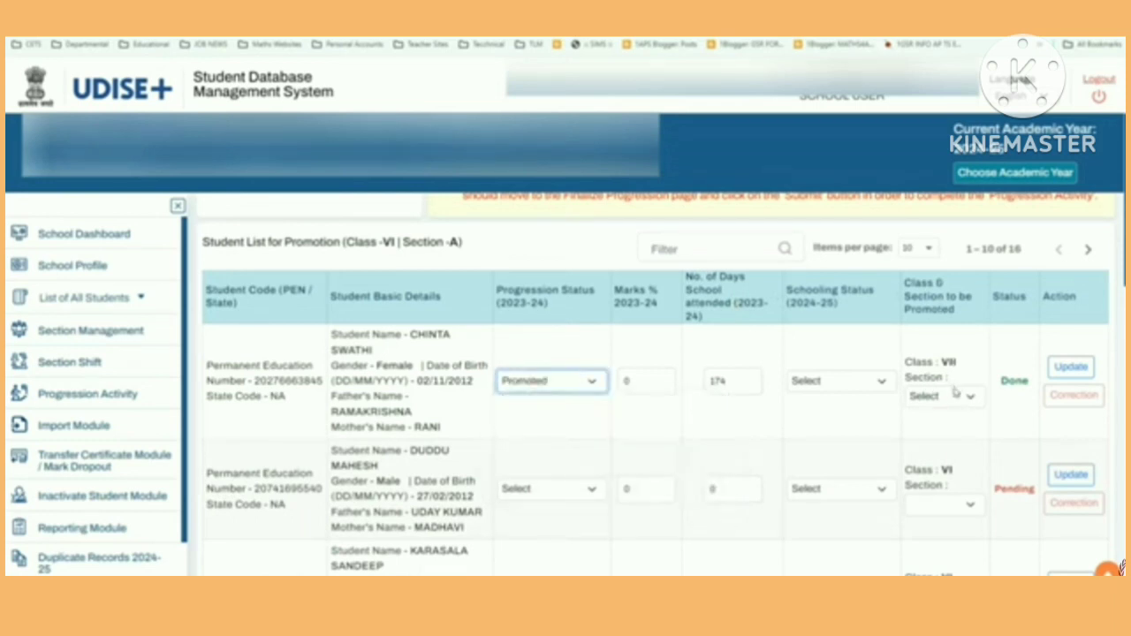
pyautogui.click(954, 397)
pyautogui.click(955, 396)
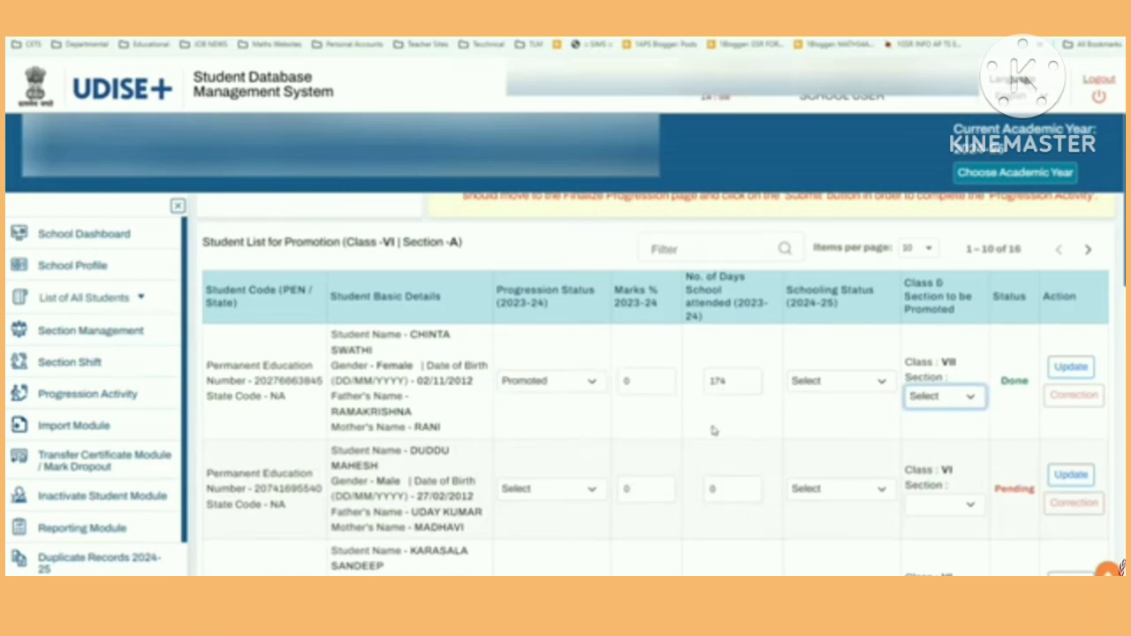
# Examine the Finalize option at the end of the class VI list and the other classes available for progression.
pyautogui.scroll(-10, 714, 430)
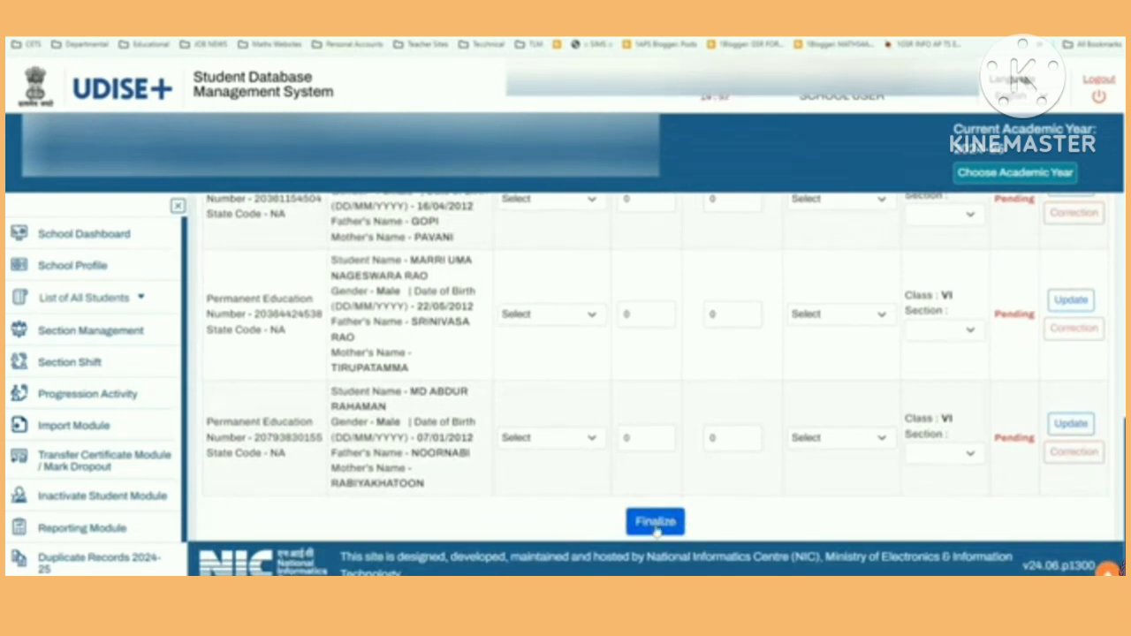
pyautogui.click(656, 523)
pyautogui.scroll(10, 638, 466)
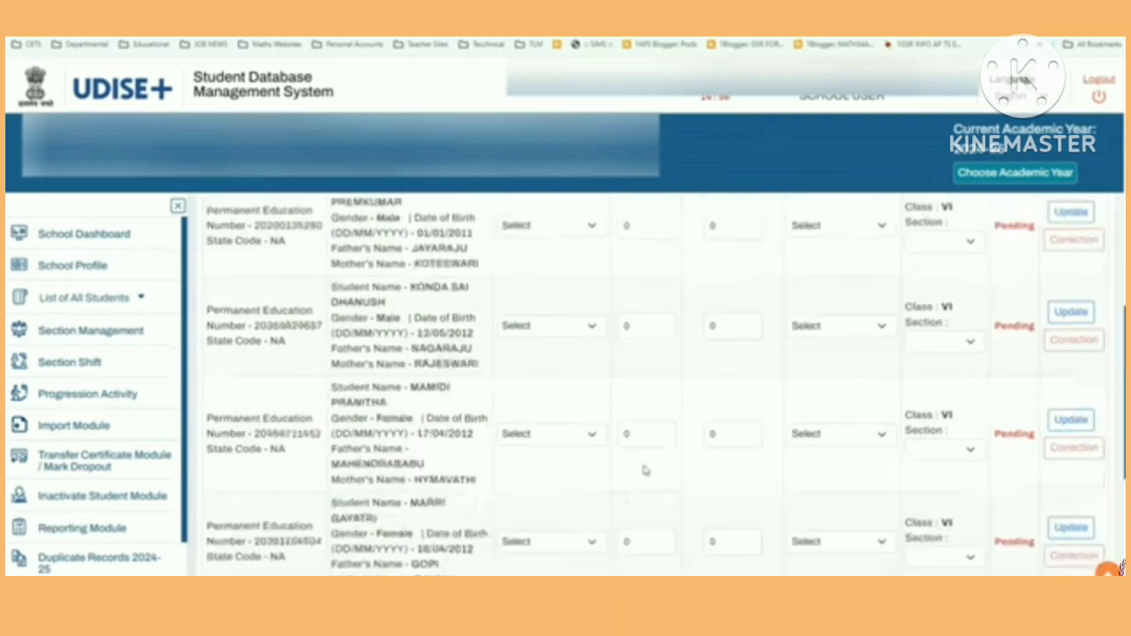
pyautogui.click(348, 281)
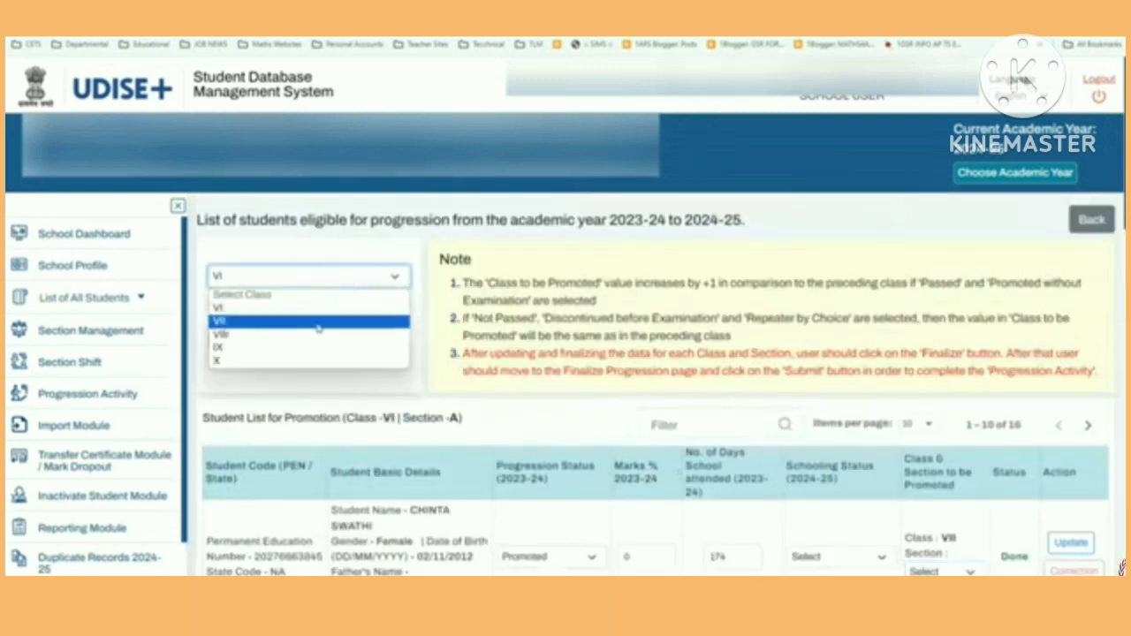
pyautogui.click(529, 429)
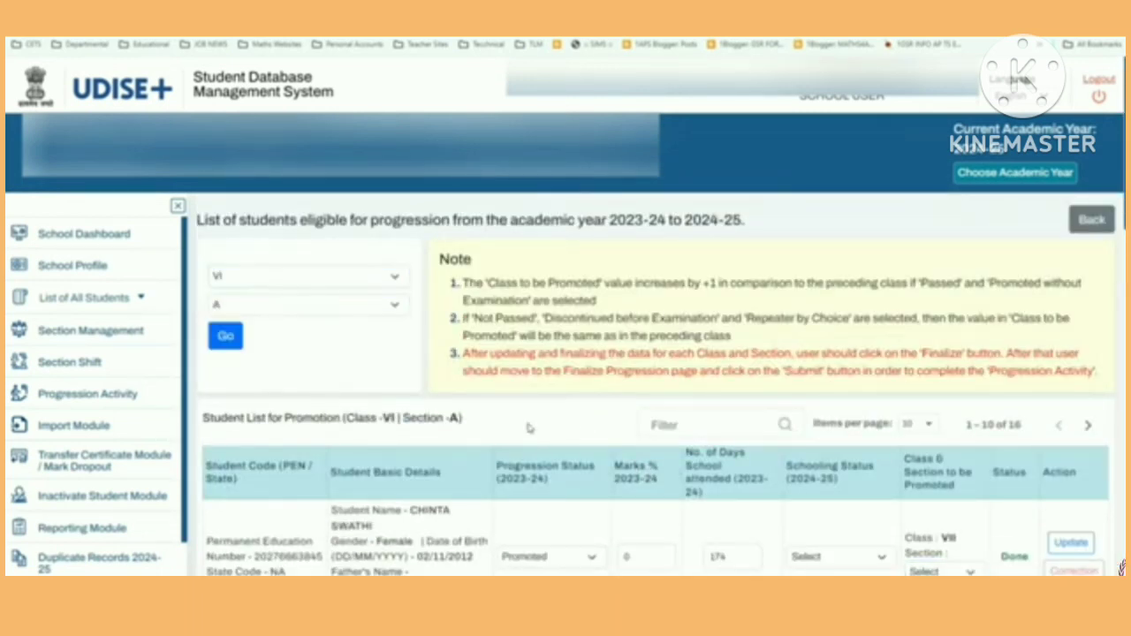
pyautogui.scroll(-2, 529, 429)
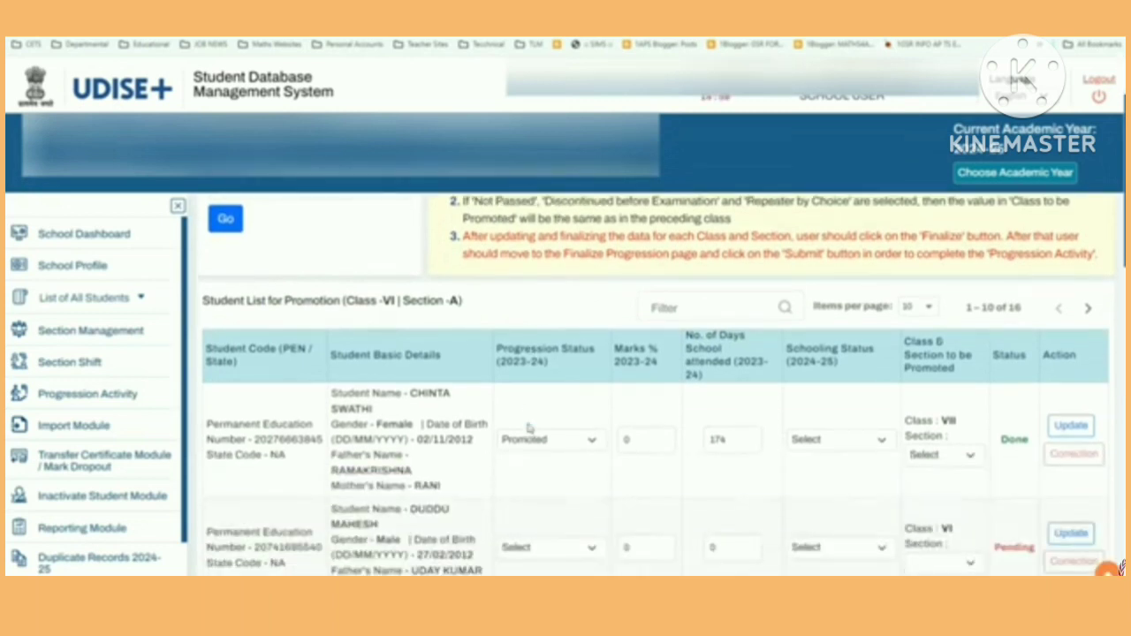